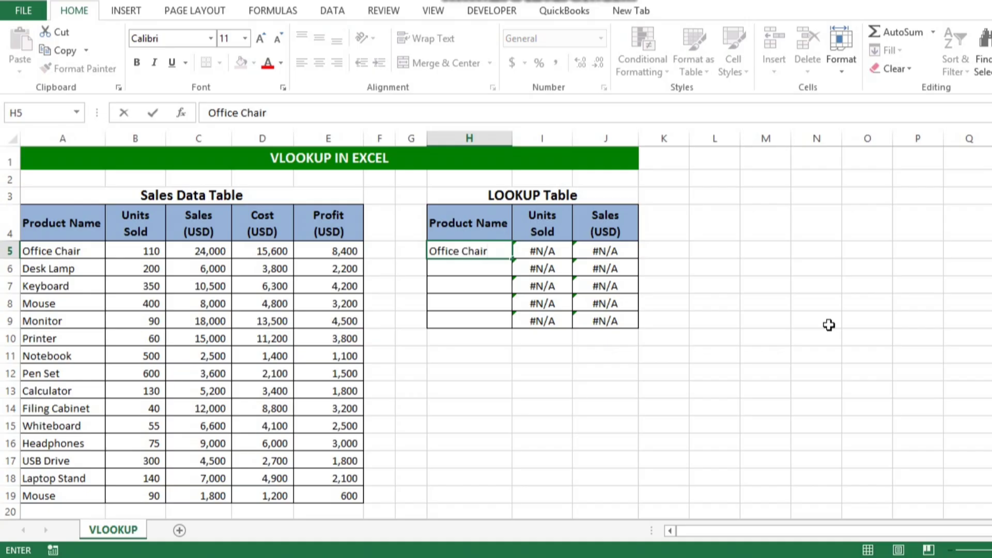
- Enter Office Chair as the first product name in H5 of the LOOKUP Table and check its Units Sold formula
key(Return)
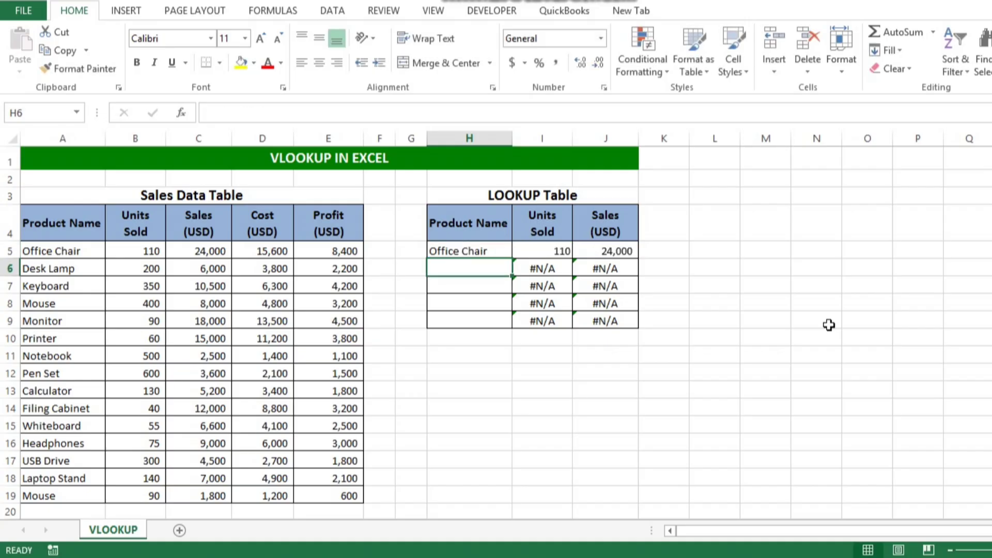
key(Up)
key(Right)
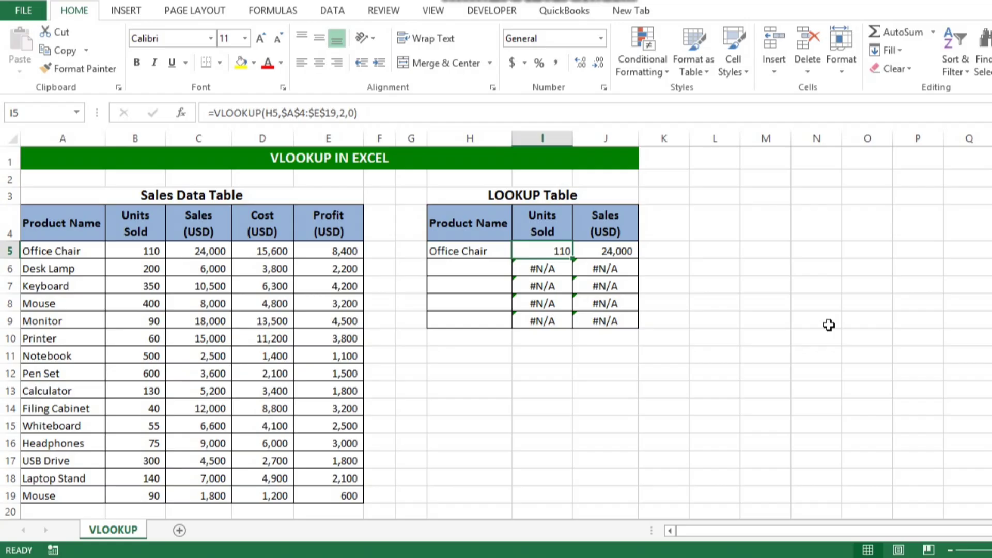
- Enter Mouse as the second product name in H6 of the LOOKUP Table
key(Down)
key(Left)
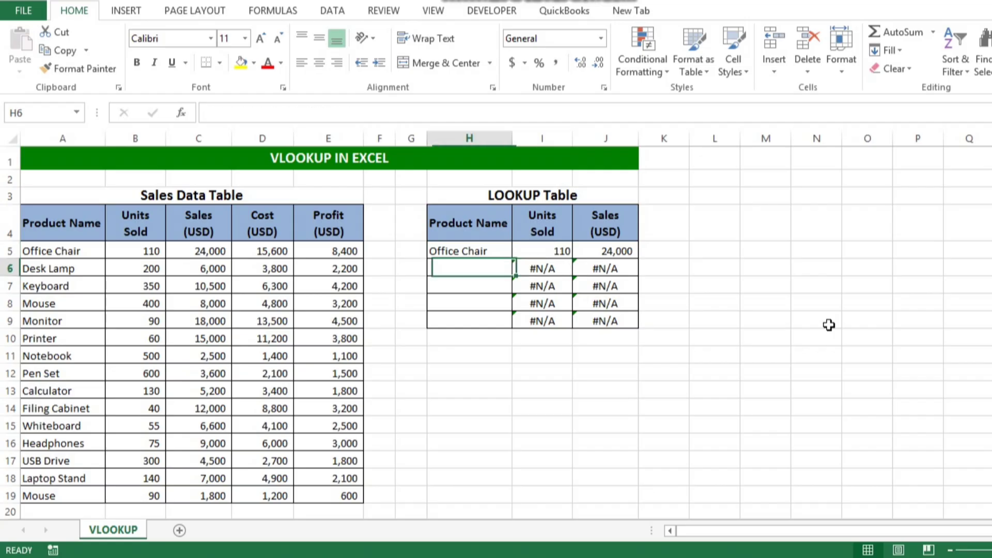
text(Mouse)
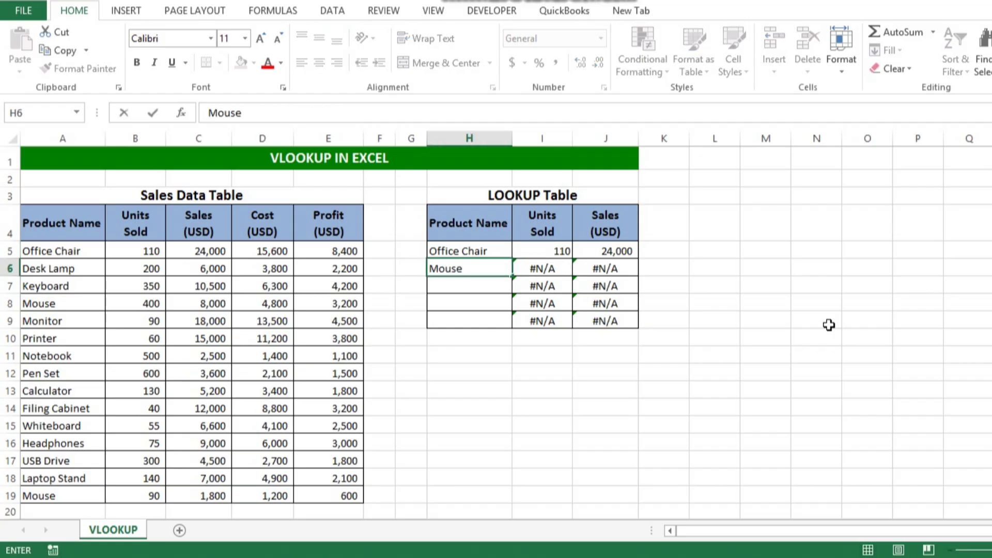
key(ctrl+Return)
key(Right)
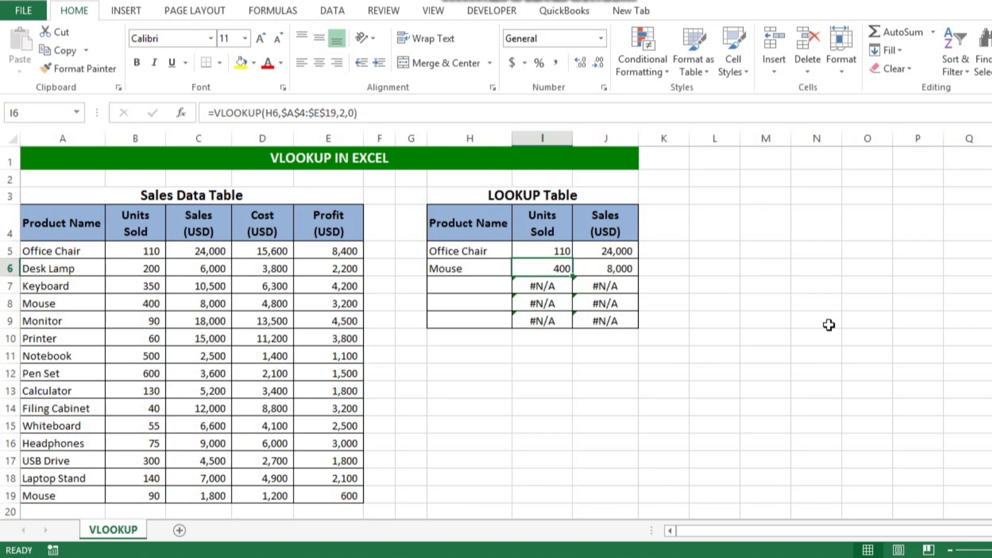
- Look over the column headers of the LOOKUP Table and the Sales Data Table
key(Left)
key(Up)
key(Up)
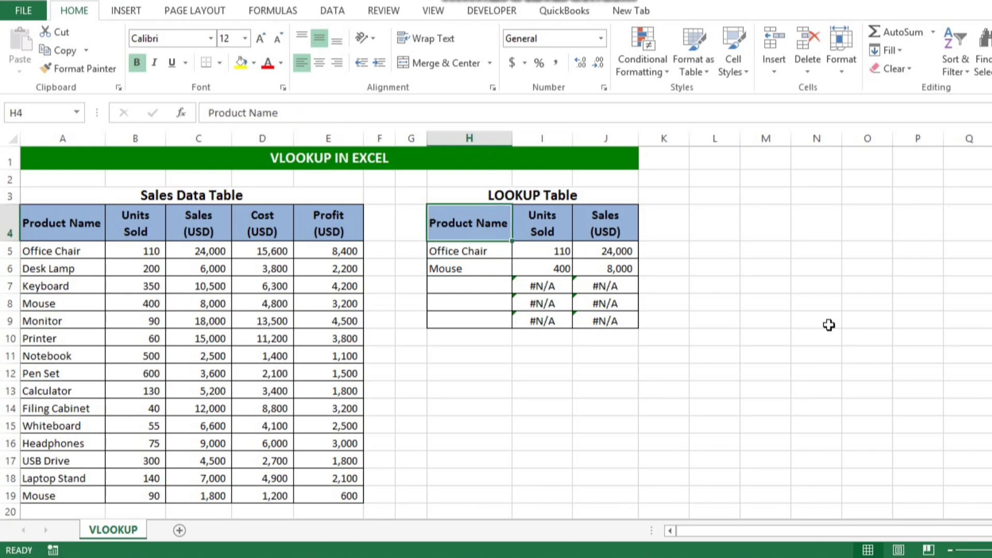
key(Left)
key(Left)
key(Left)
key(Up)
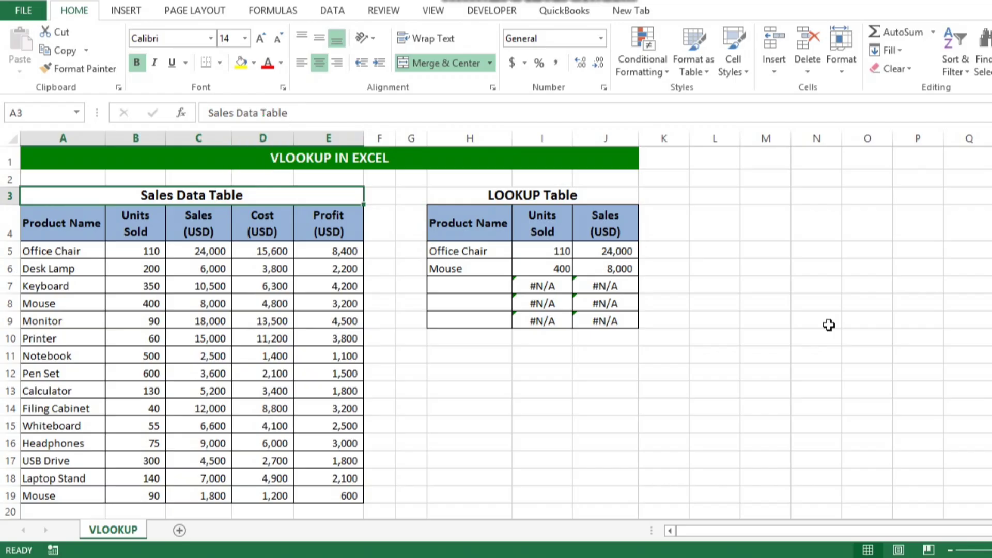
key(Down)
key(Left)
key(Left)
key(Left)
key(Right)
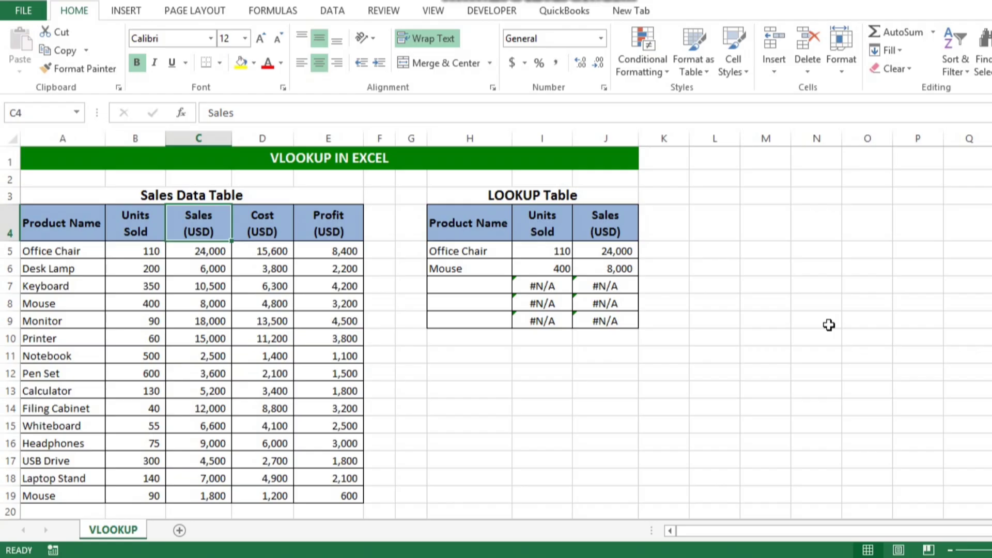
key(Right)
key(Right)
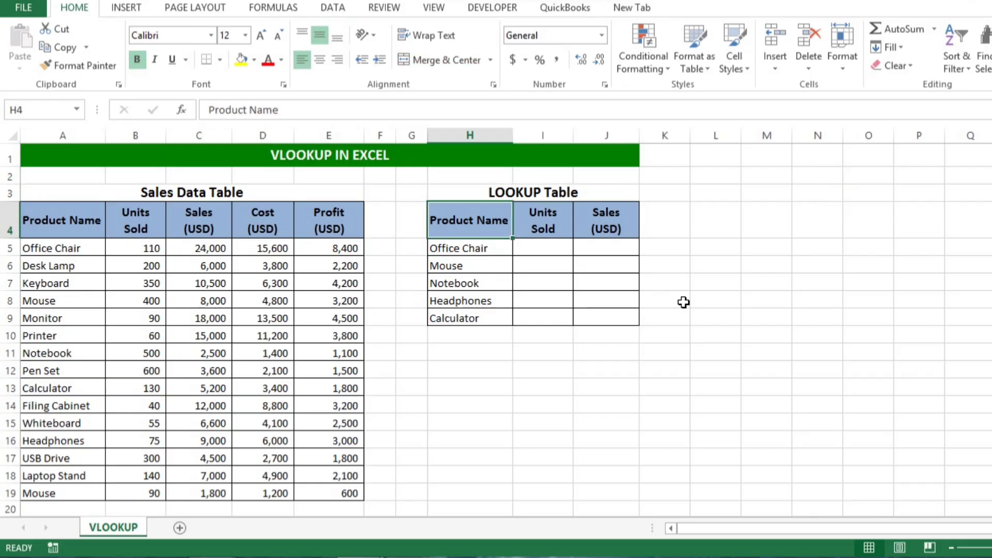
- Start a VLOOKUP formula in I5 of the Units Sold column with H5 as the lookup value
key(Down)
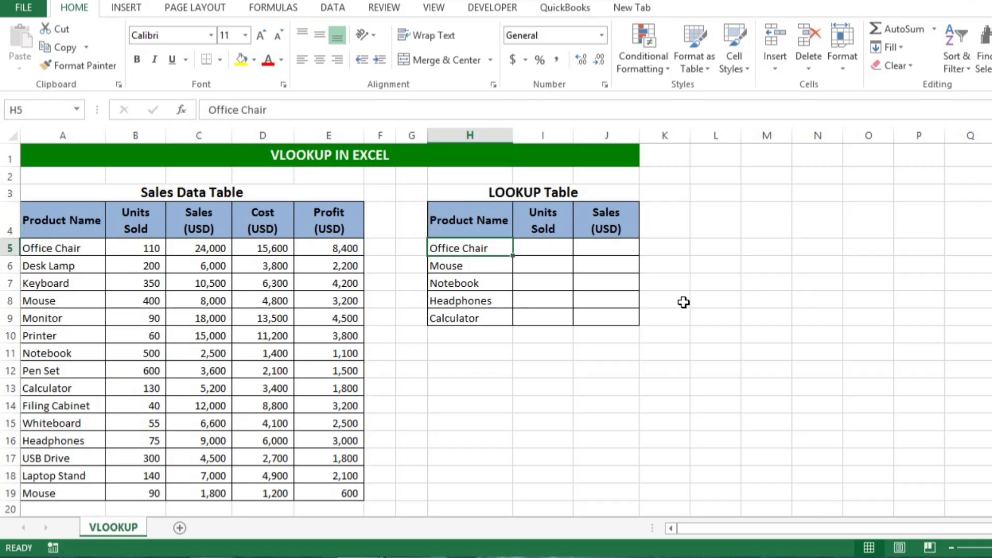
key(Right)
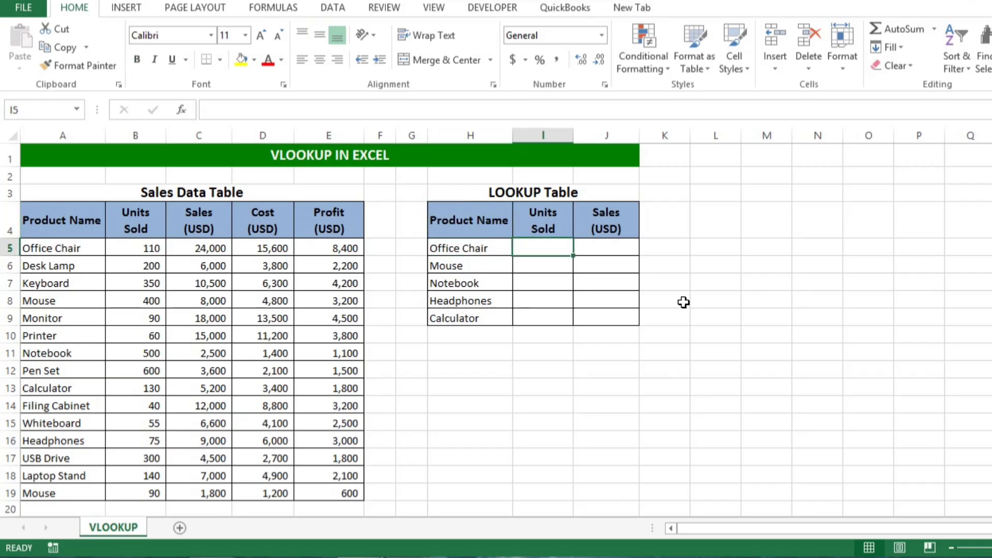
text(=)
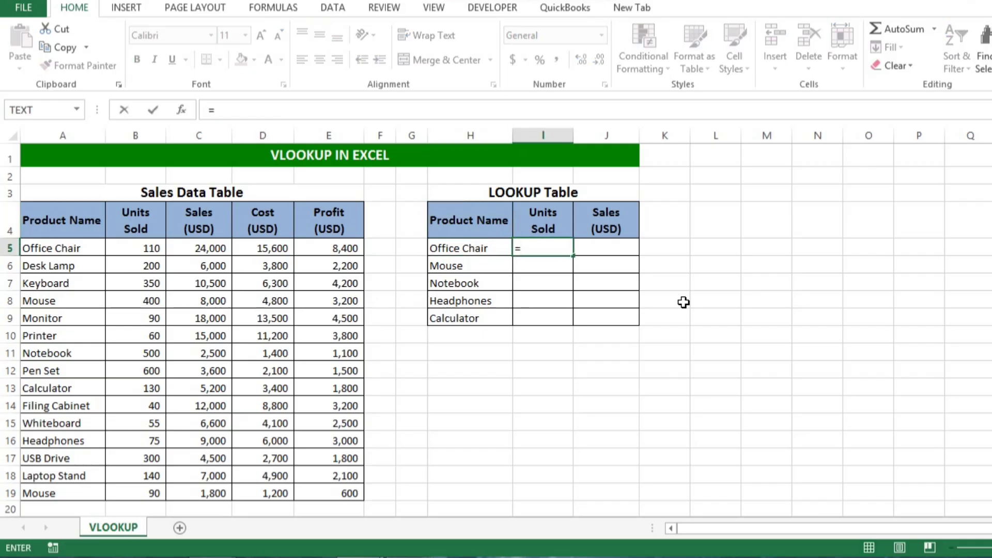
text(vlo)
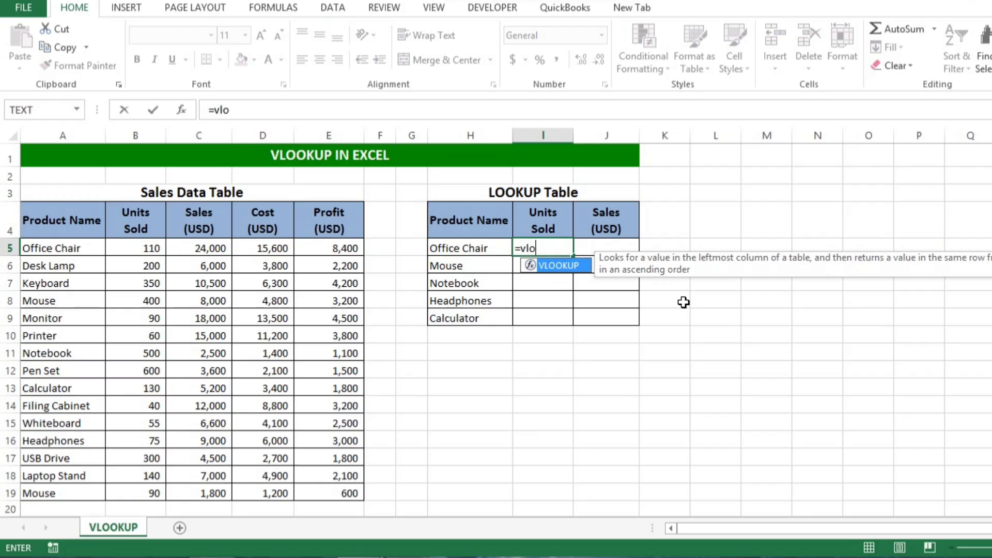
text(ok)
key(Tab)
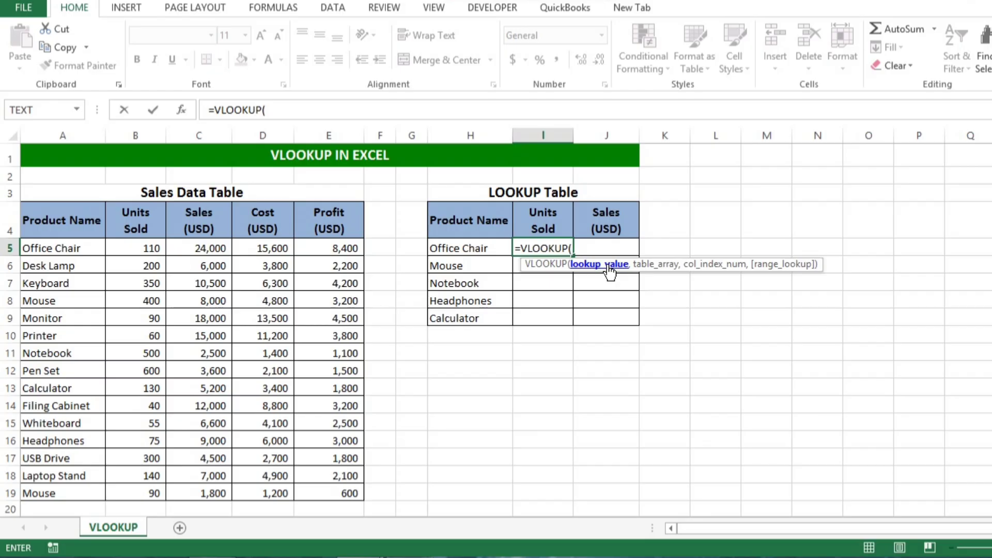
click(476, 248)
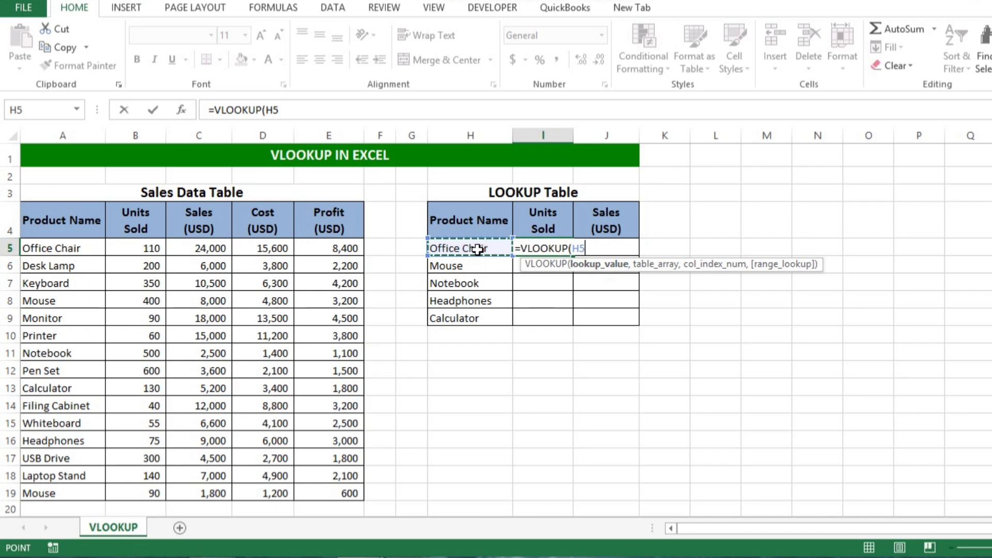
text(,)
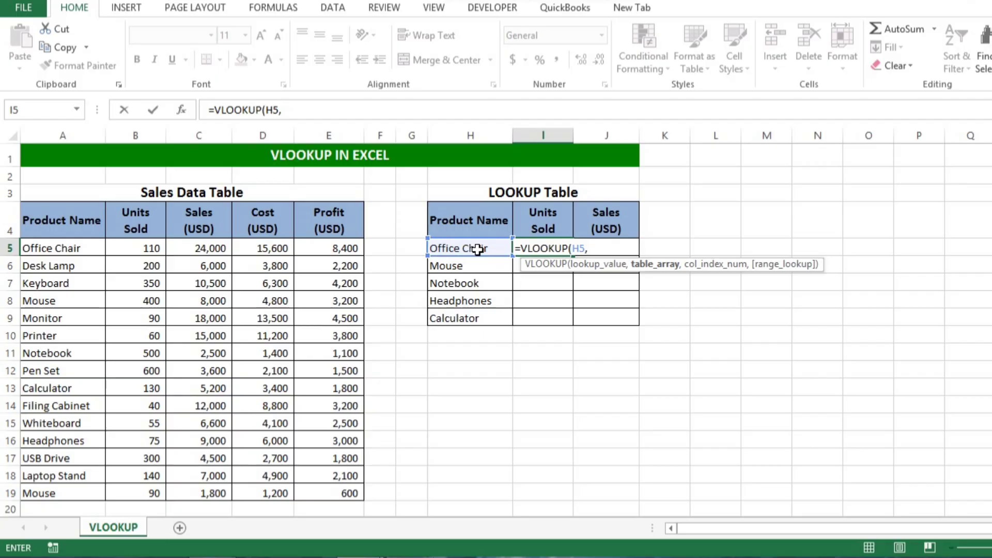
- Set the formula's table array to the Sales Data Table rows as the absolute range $A$5:$E$19
click(68, 250)
key(shift+Right)
key(shift+Right)
key(shift+Right)
key(shift+Right)
key(shift+Down)
key(shift+Down)
key(shift+Down)
key(shift+Down)
key(shift+Down)
key(shift+Down)
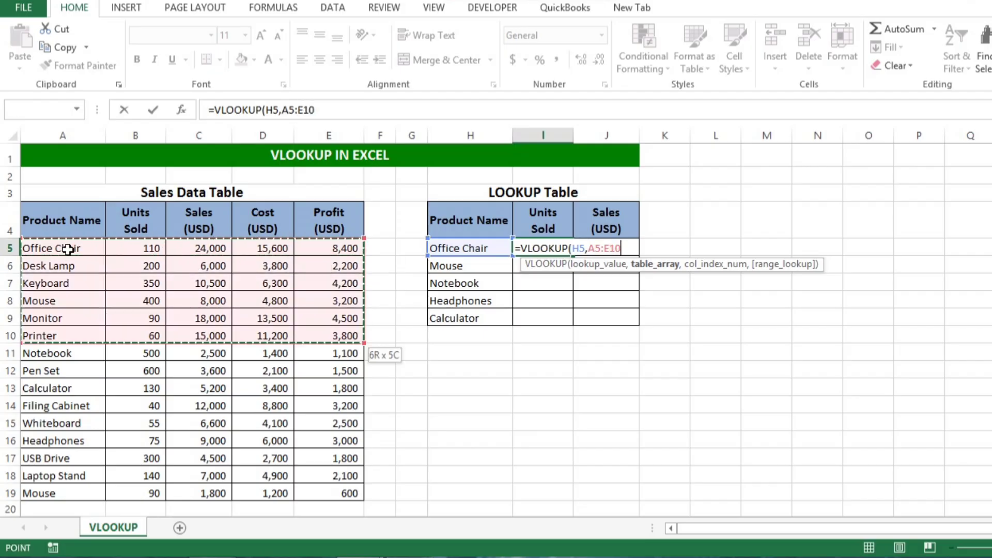
key(shift+Down)
key(shift+Down)
key(shift+Down)
key(shift+Down)
key(shift+Down)
key(shift+Down)
key(shift+Down)
key(shift+Down)
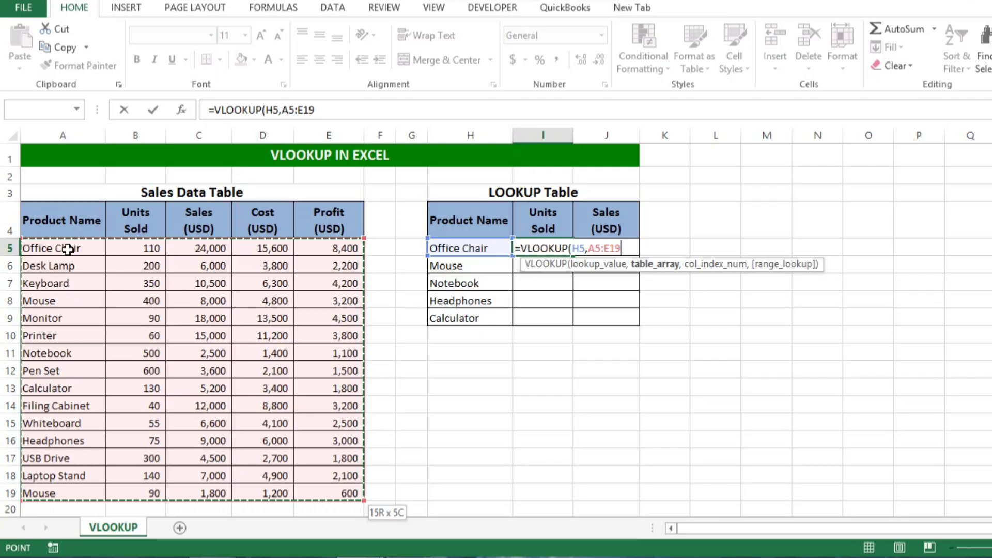
key(F4)
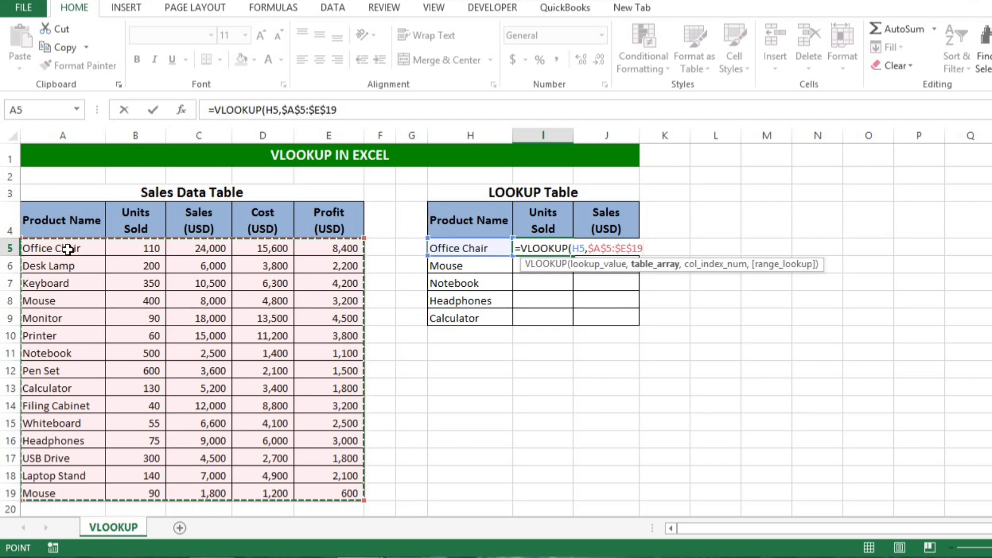
text(,)
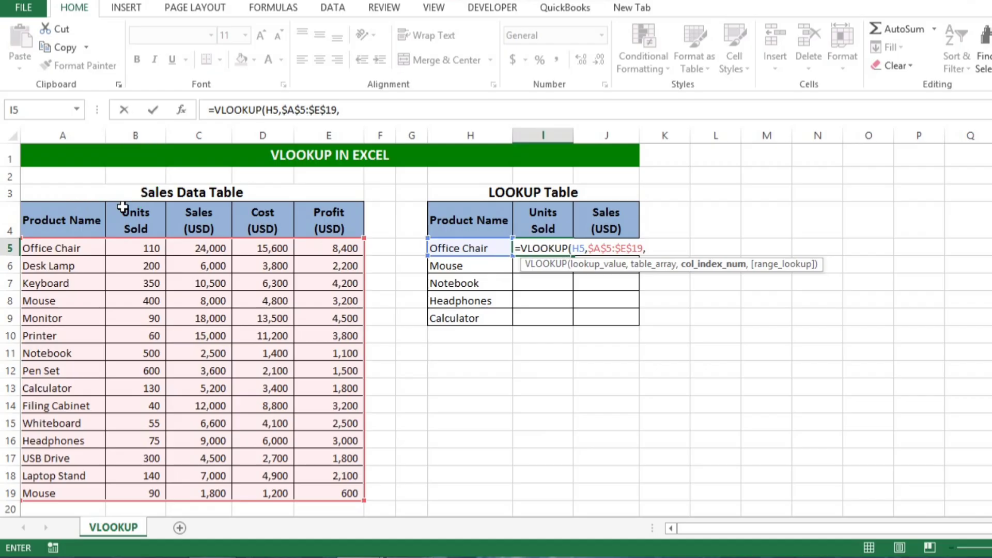
- Complete the VLOOKUP formula with column index 2 and range lookup 0 for an exact match
text(2,)
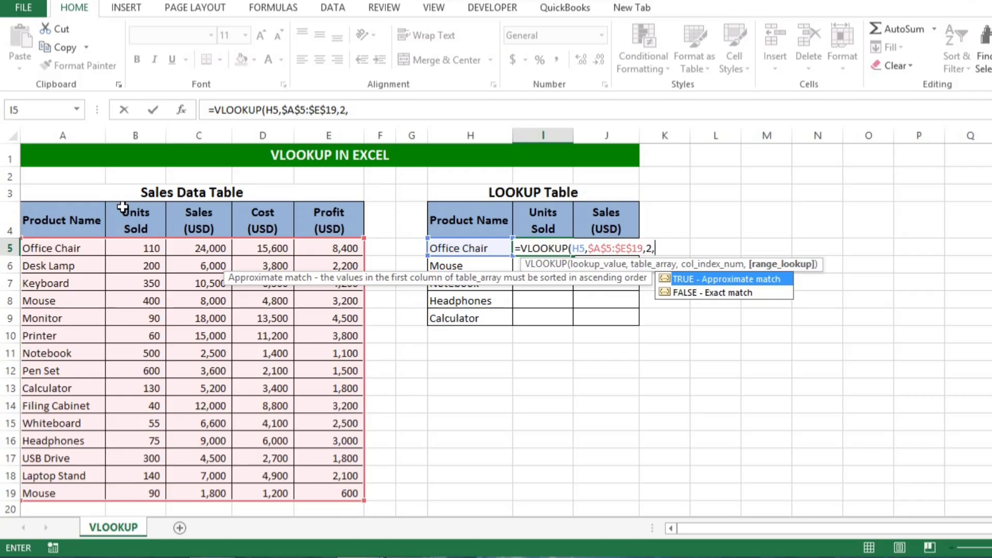
text(0)
text())
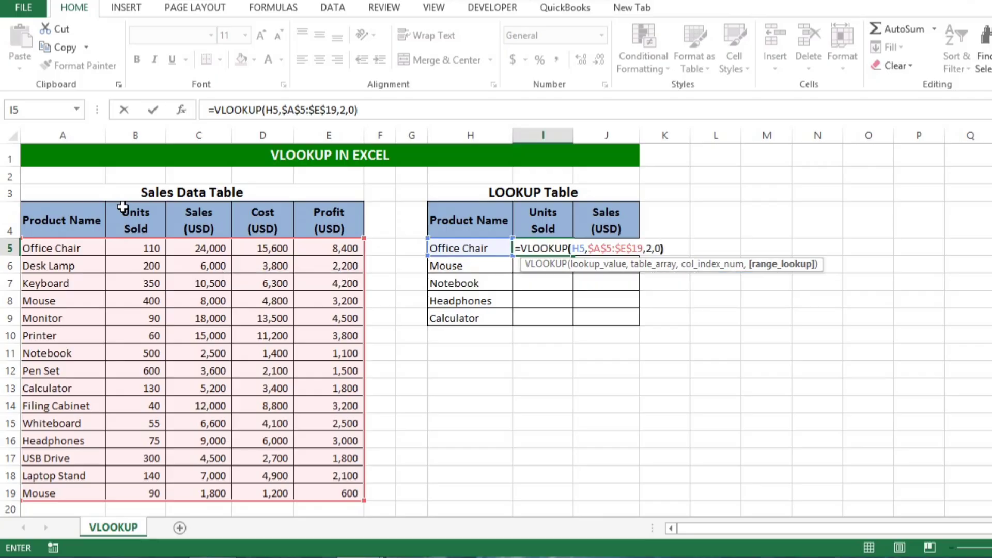
key(Return)
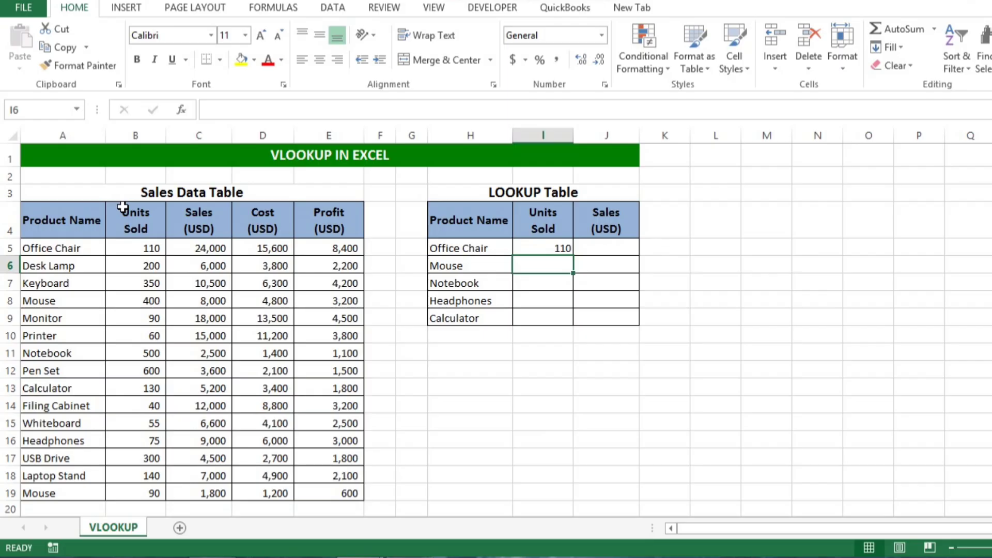
- Compare the Office Chair lookup result in I5 with its Units Sold value in the Sales Data Table
key(Up)
key(Left)
key(Left)
key(Left)
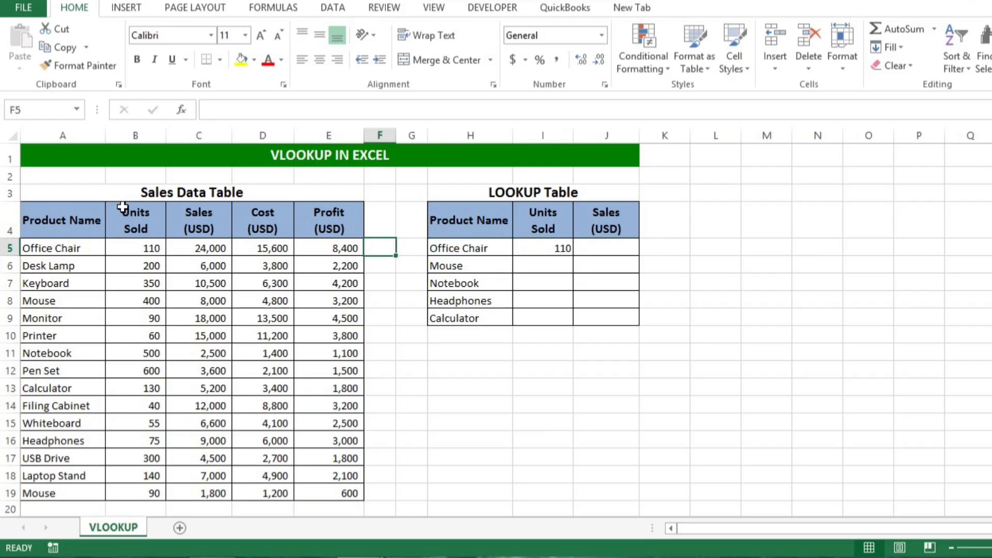
key(Left)
key(Left)
key(Left)
key(Left)
key(Left)
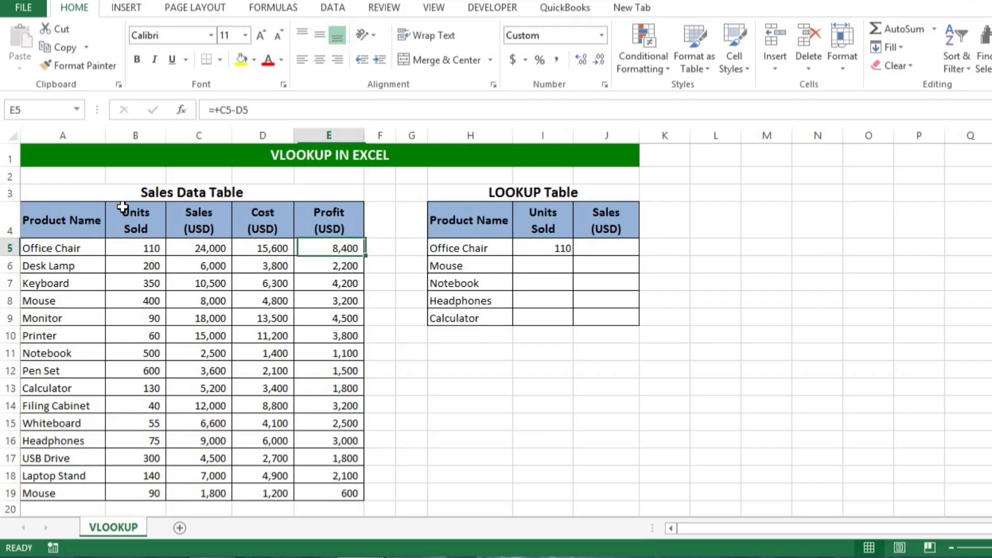
key(Right)
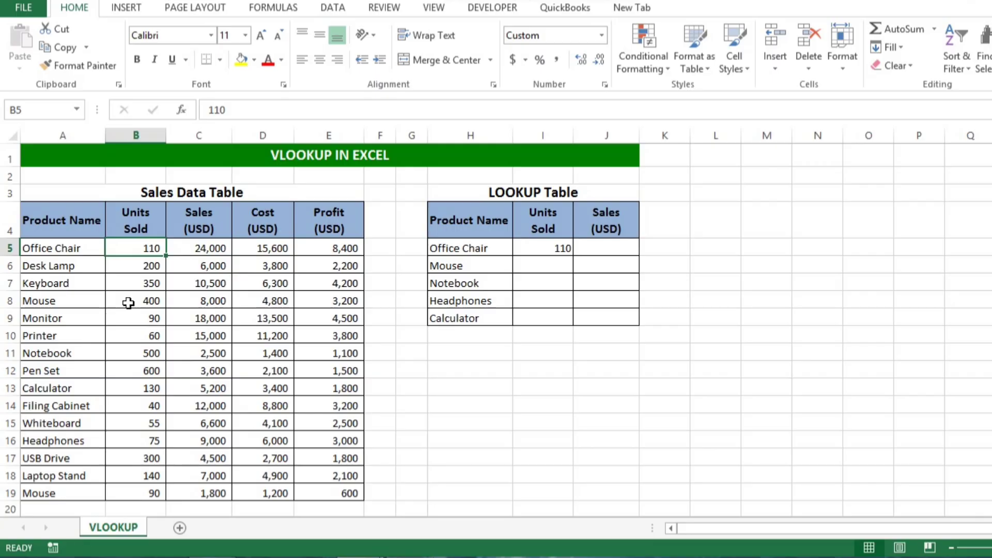
- Fill the VLOOKUP formula from I5 down through I9 for the remaining products
key(Right)
key(Right)
key(Right)
key(Right)
key(Right)
key(Right)
key(Right)
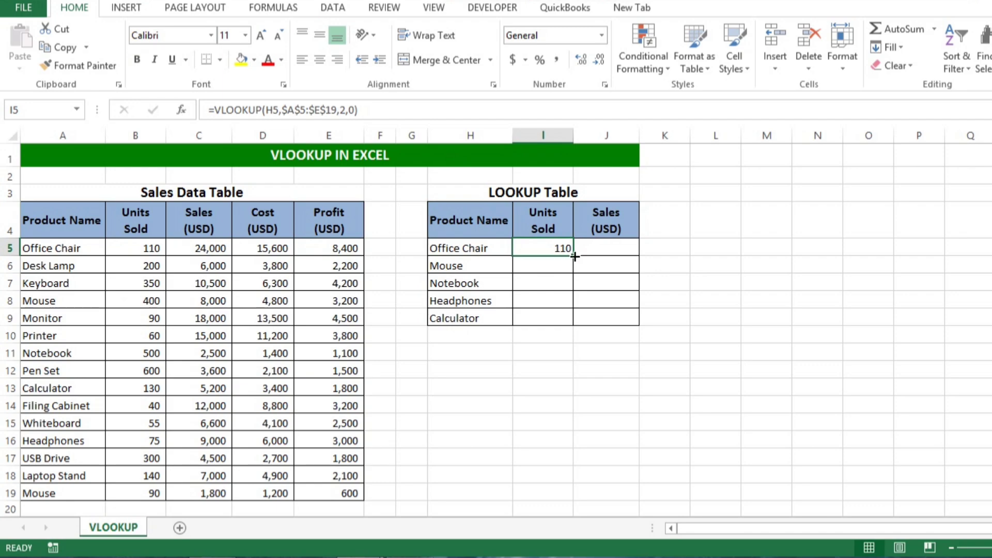
double_click(573, 256)
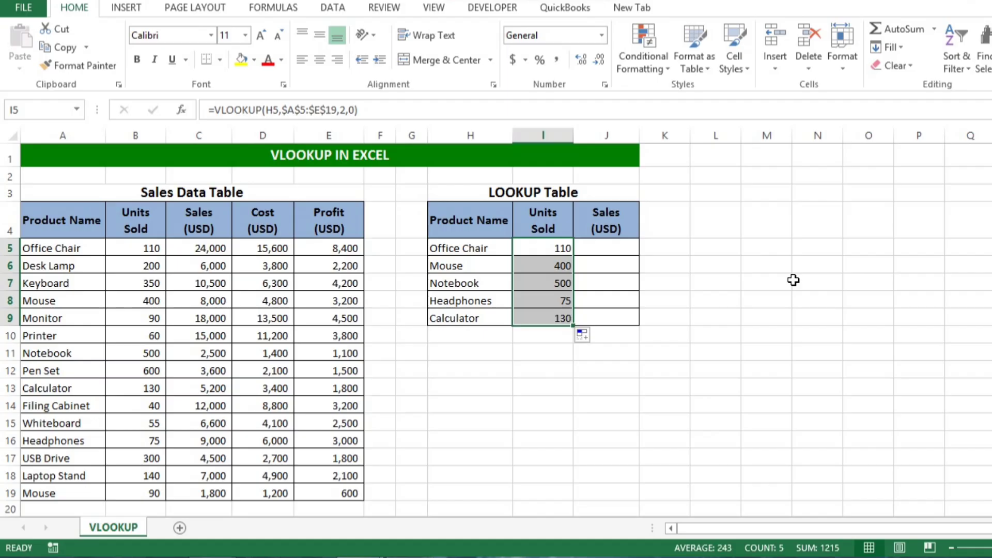
- Inspect the cell references of the filled VLOOKUP formulas in I6, I7 and I8
key(Down)
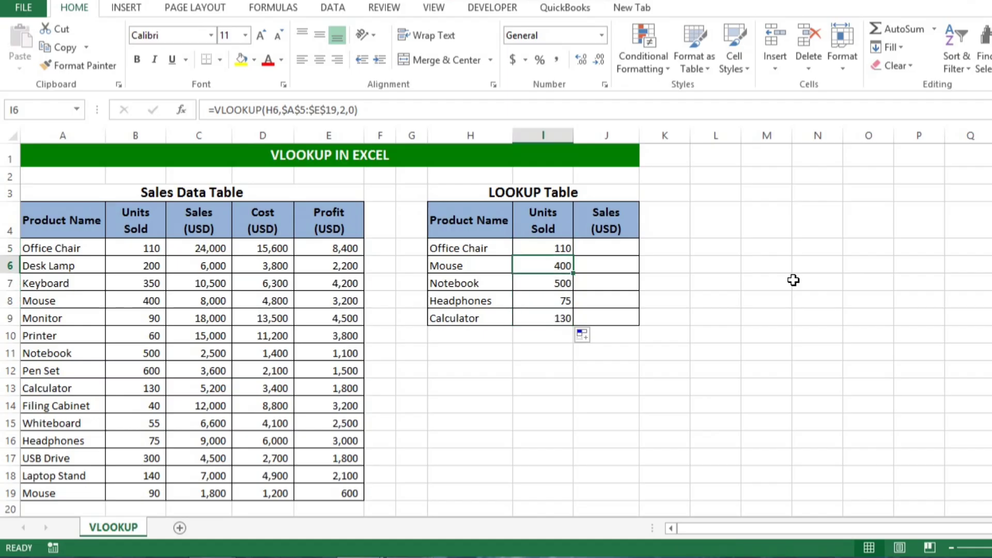
key(F2)
key(Return)
key(F2)
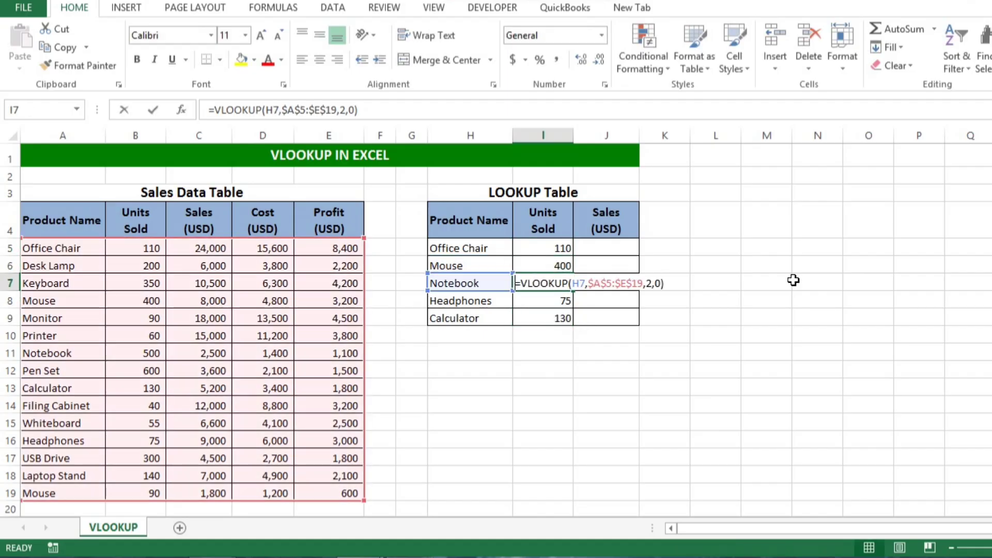
key(Return)
key(F2)
key(Escape)
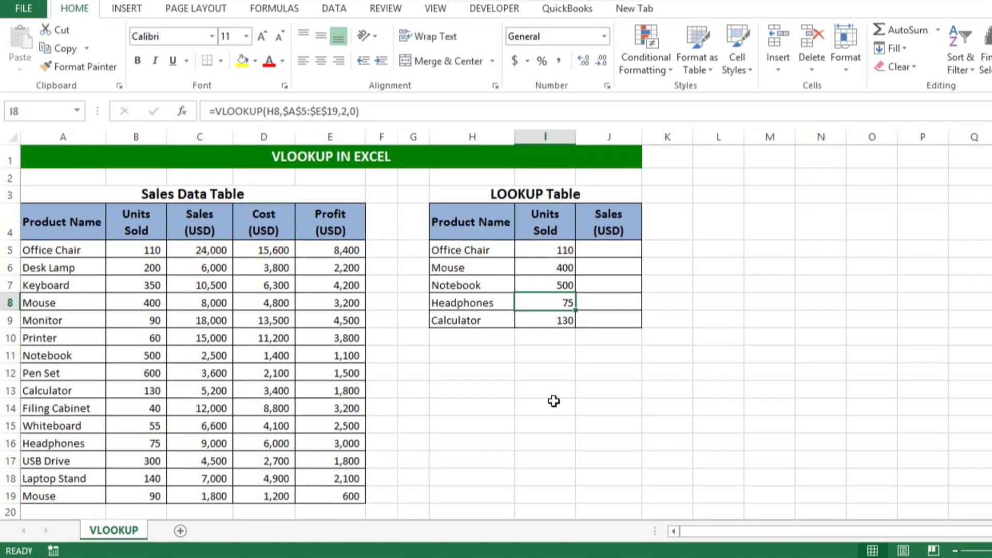
- Copy the Units Sold VLOOKUP formulas from I5:I9 into the LOOKUP Table's Sales (USD) column starting at J5
key(Up)
key(Up)
key(Up)
key(Up)
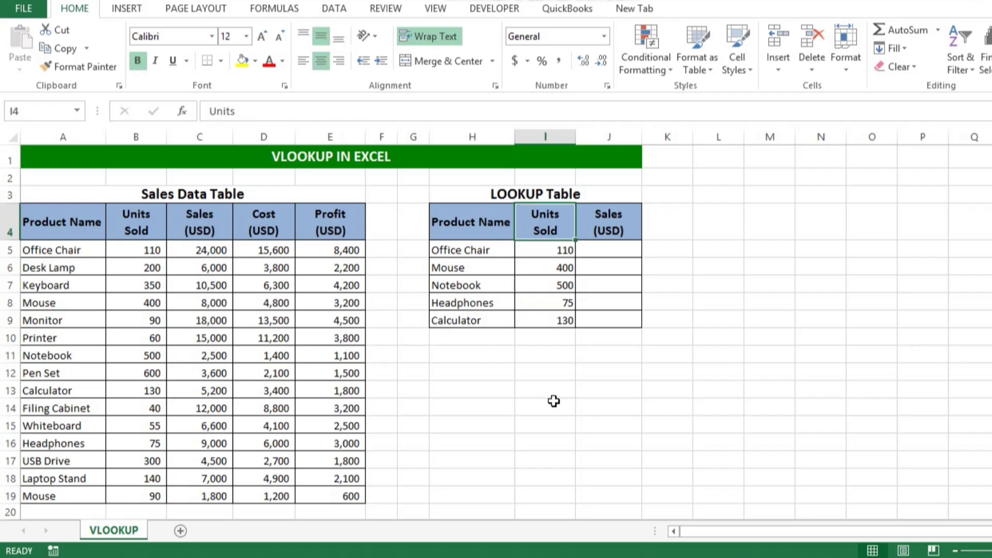
key(Down)
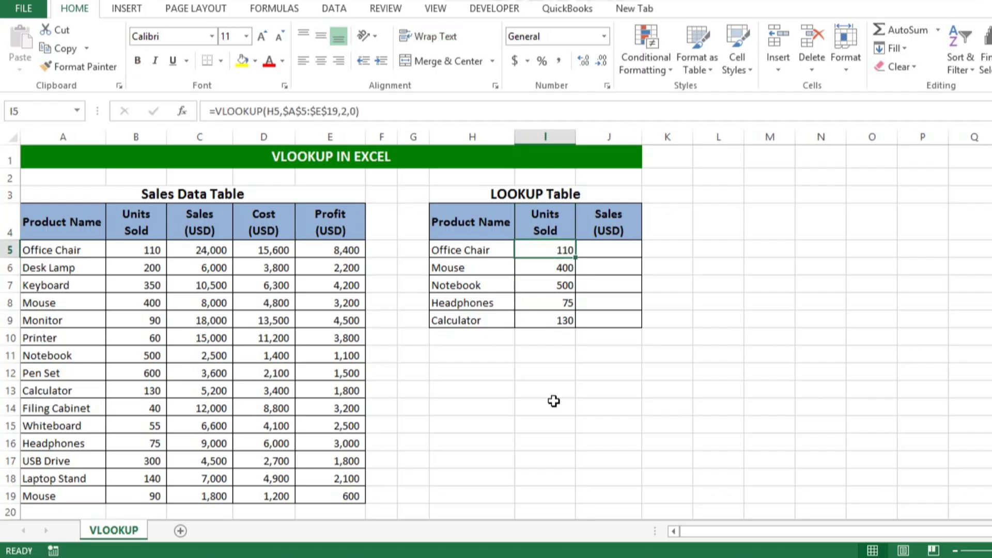
key(ctrl+shift+Down)
key(ctrl+c)
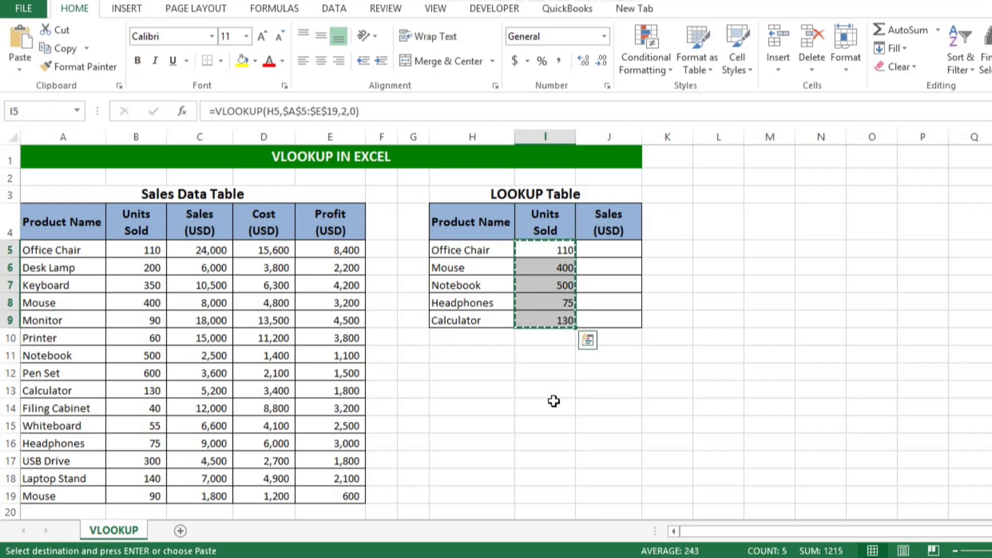
key(ctrl+shift+Up)
key(Right)
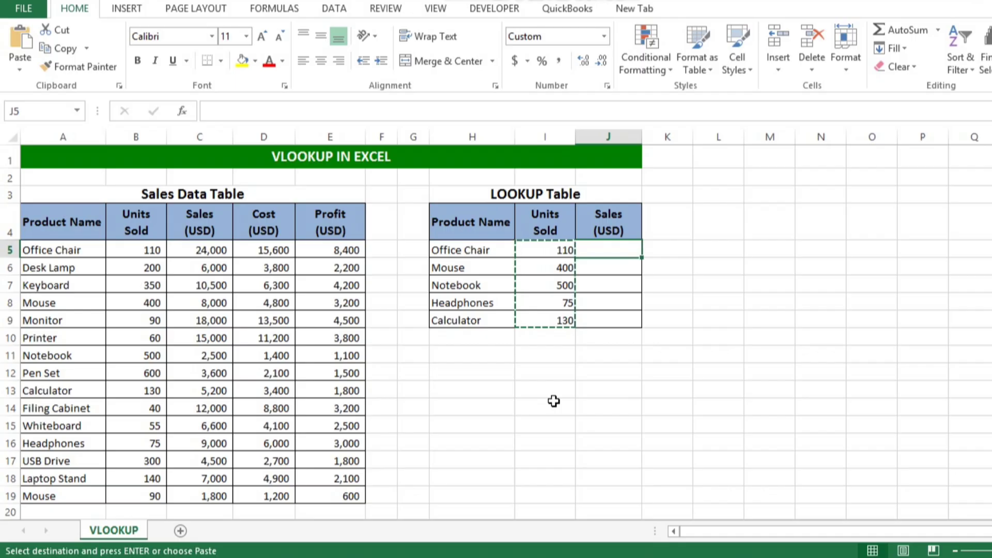
key(ctrl+v)
key(Escape)
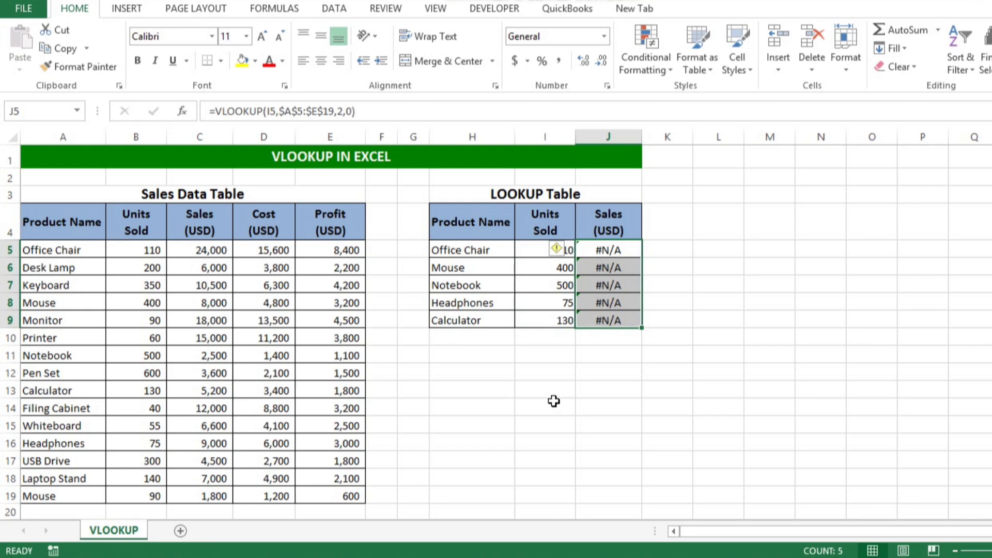
- Change the lookup value of the VLOOKUP formula in J5 to the Office Chair product cell H5
key(F2)
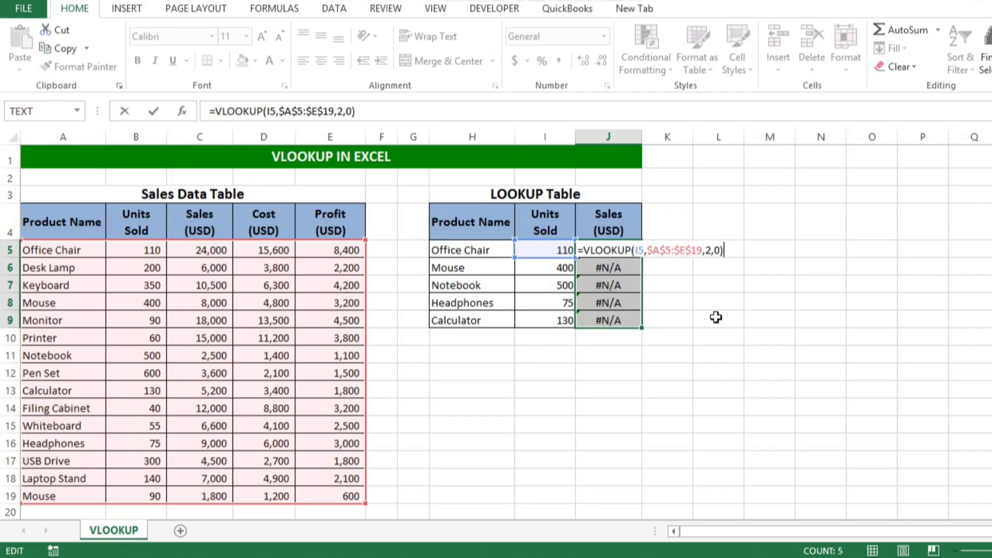
key(Escape)
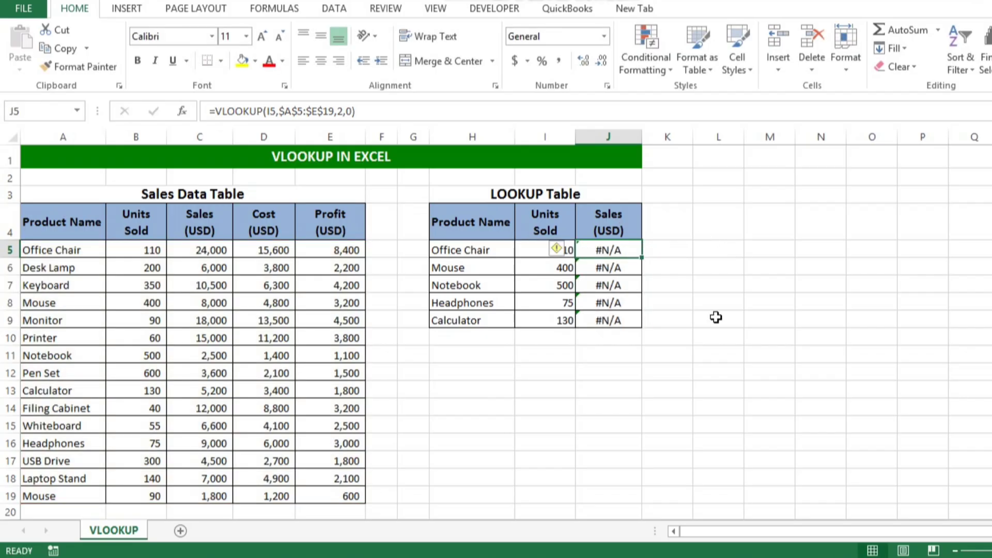
key(F2)
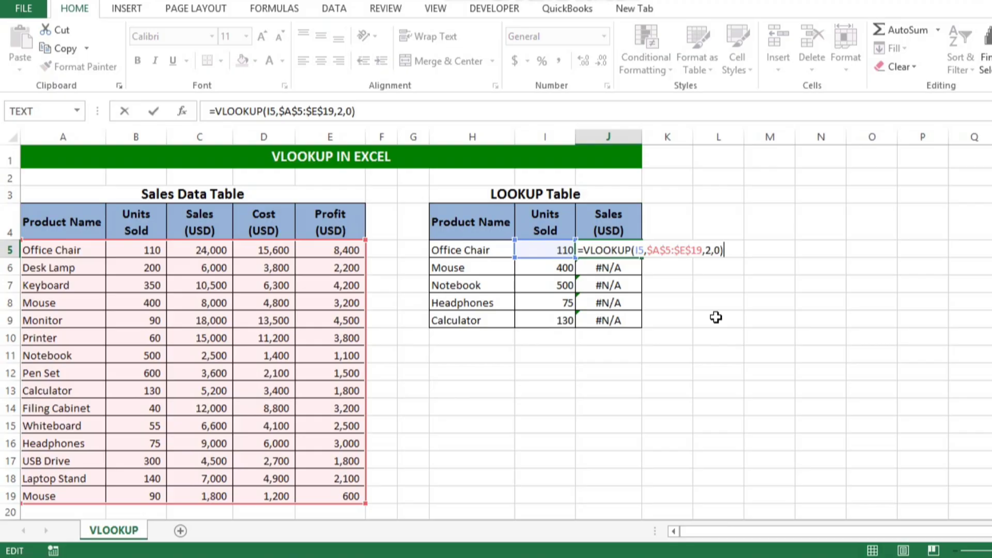
key(Left)
key(Left)
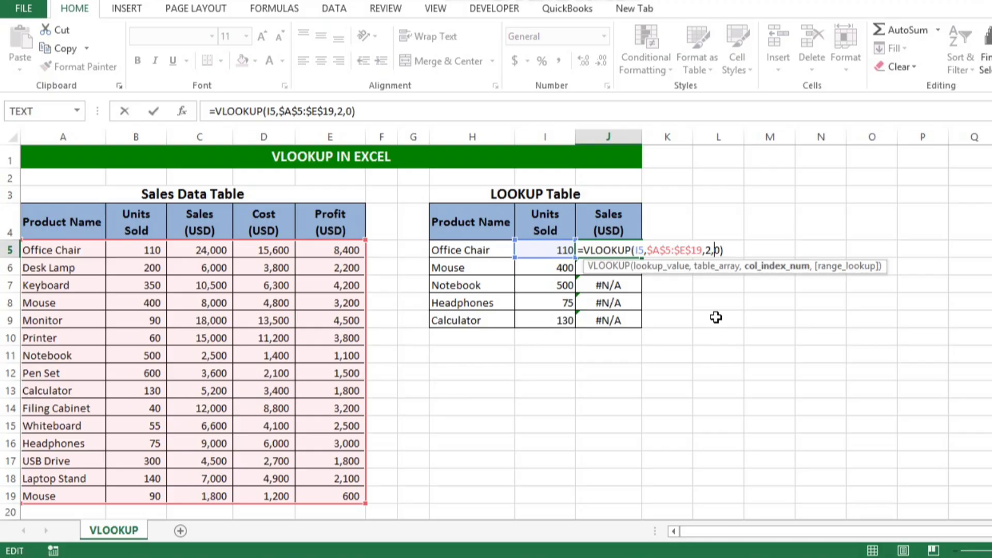
key(Left)
key(Left)
key(Left)
key(Left)
key(Left)
key(Left)
key(Left)
key(Left)
key(Left)
key(Left)
key(Left)
key(Left)
key(Left)
key(BackSpace)
key(BackSpace)
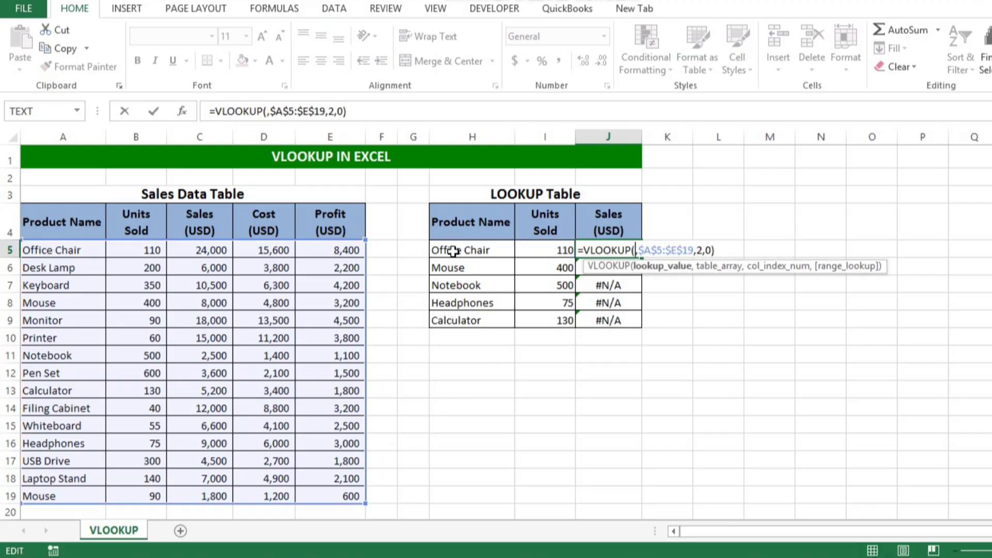
click(453, 251)
key(Return)
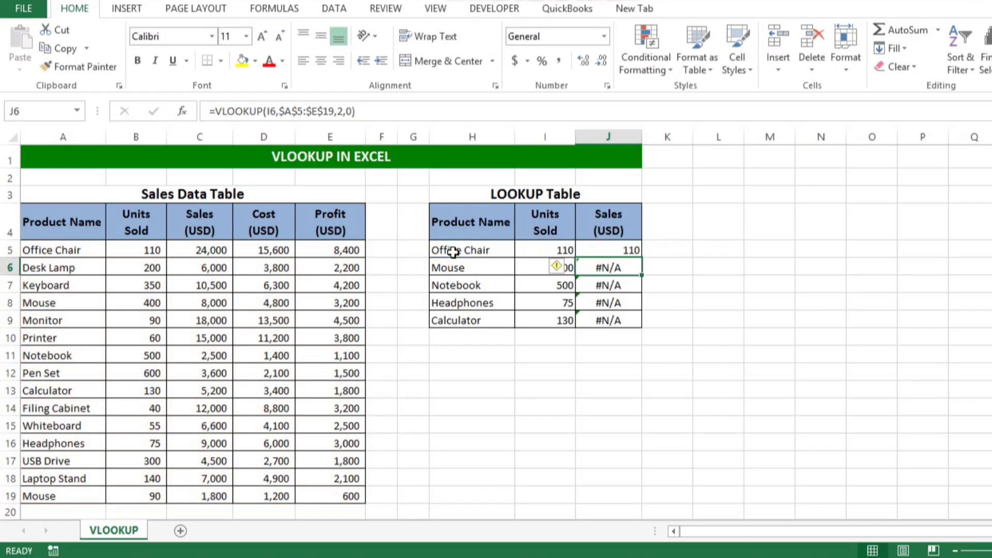
- Set the column index of the VLOOKUP formula in J5 to 3 and fill it down through J9
key(Up)
key(F2)
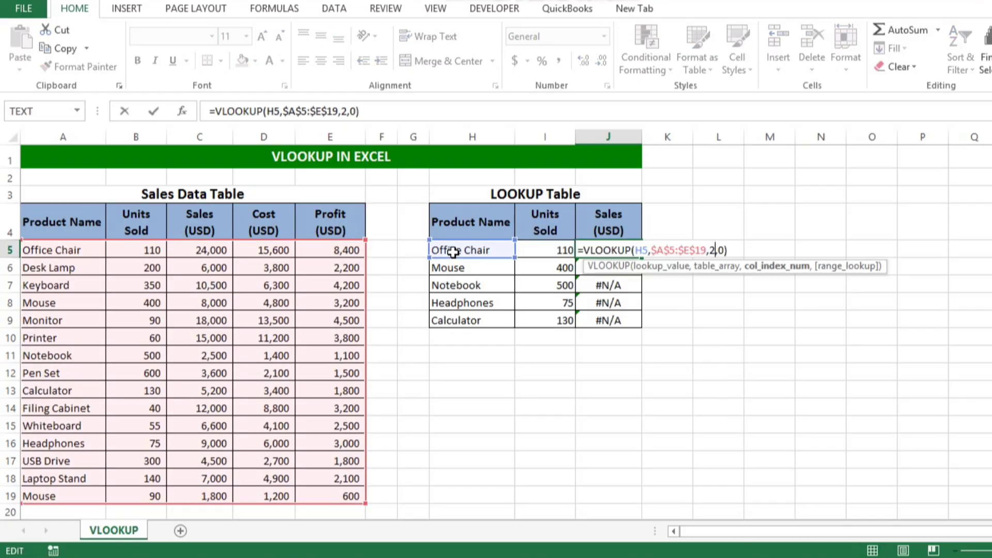
key(BackSpace)
text(3)
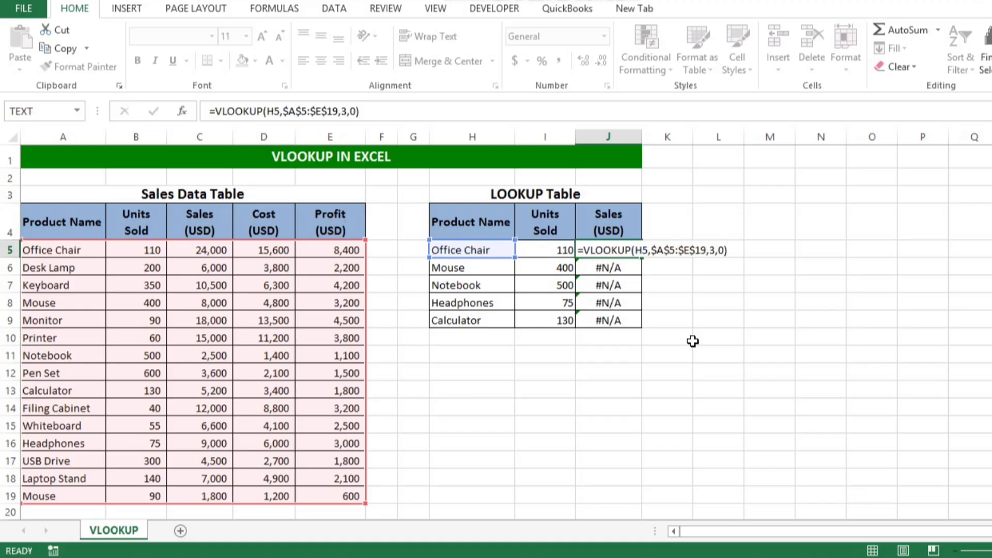
key(ctrl+Return)
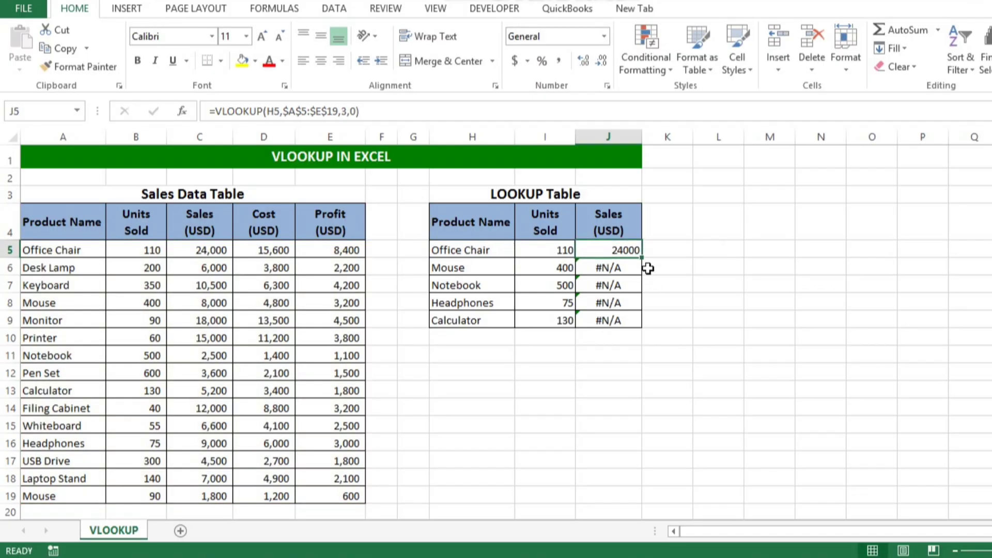
double_click(641, 259)
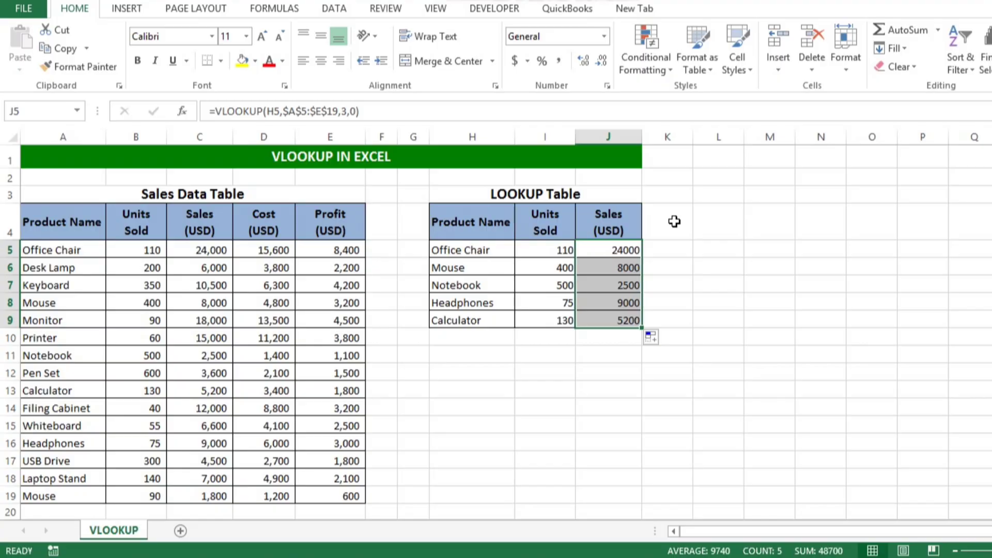
- Compare the VLOOKUP formulas in I5 and J5 of the LOOKUP Table's Office Chair row
key(Left)
key(Right)
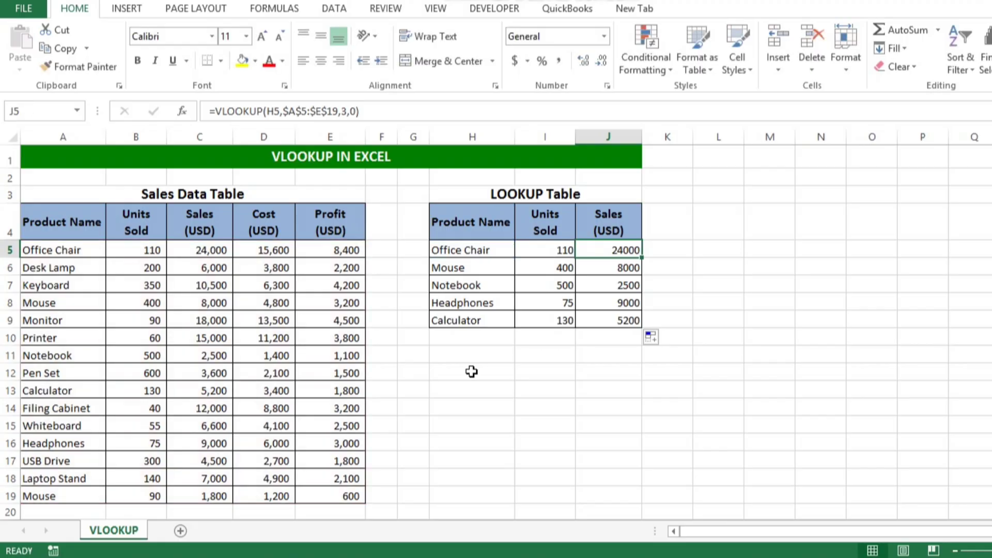
key(Left)
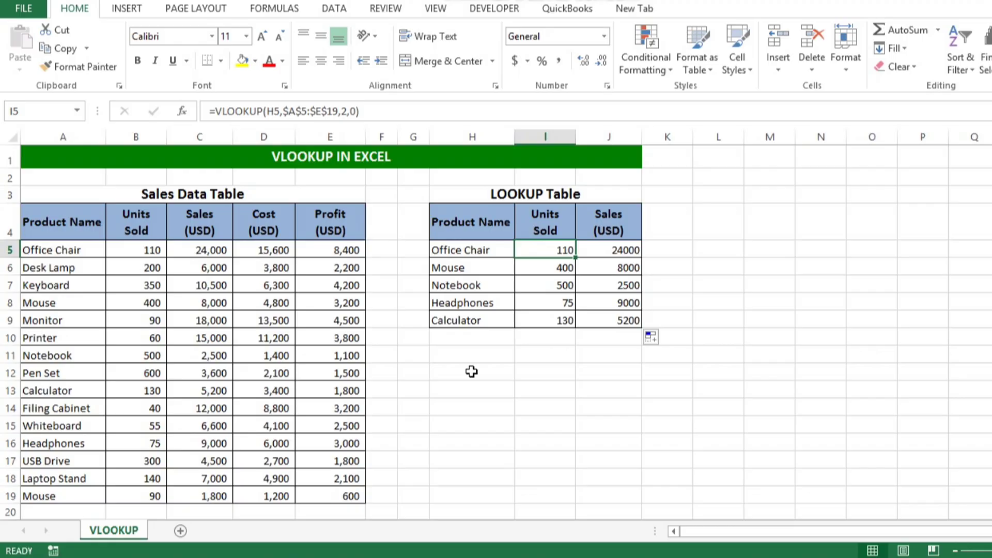
key(Left)
key(Left)
key(Left)
key(Left)
key(Left)
key(Left)
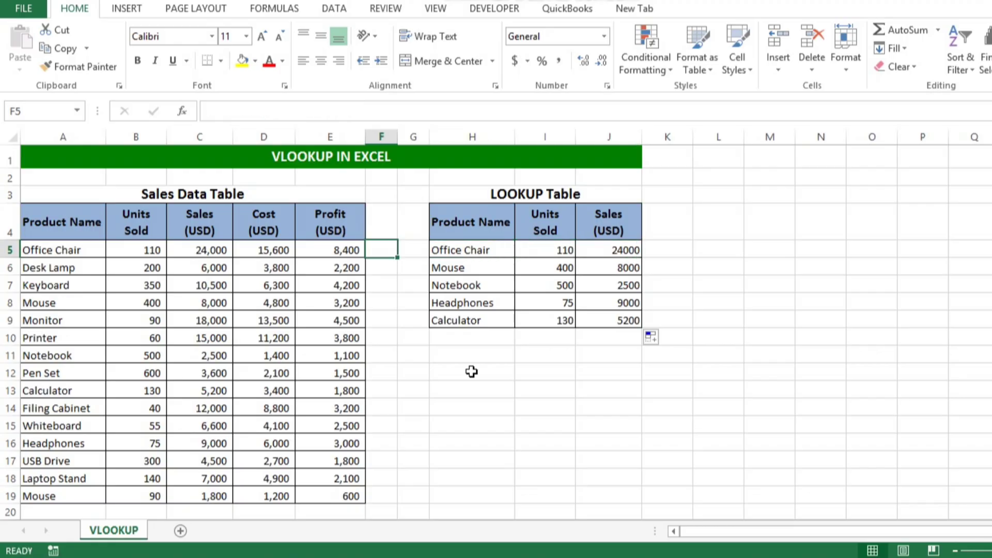
key(Right)
key(Right)
key(Right)
key(Right)
key(Right)
key(Right)
key(Right)
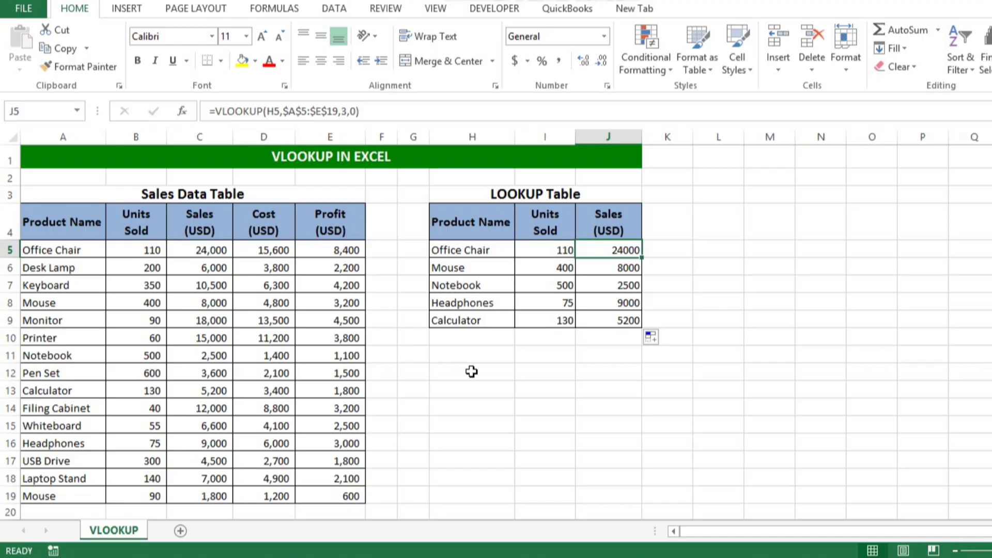
- Highlight duplicate product names in A5:A19 with conditional formatting using Light Red Fill with Dark Red Text
key(Left)
key(Left)
key(Left)
key(Left)
key(Left)
key(Left)
key(Left)
key(Left)
key(Left)
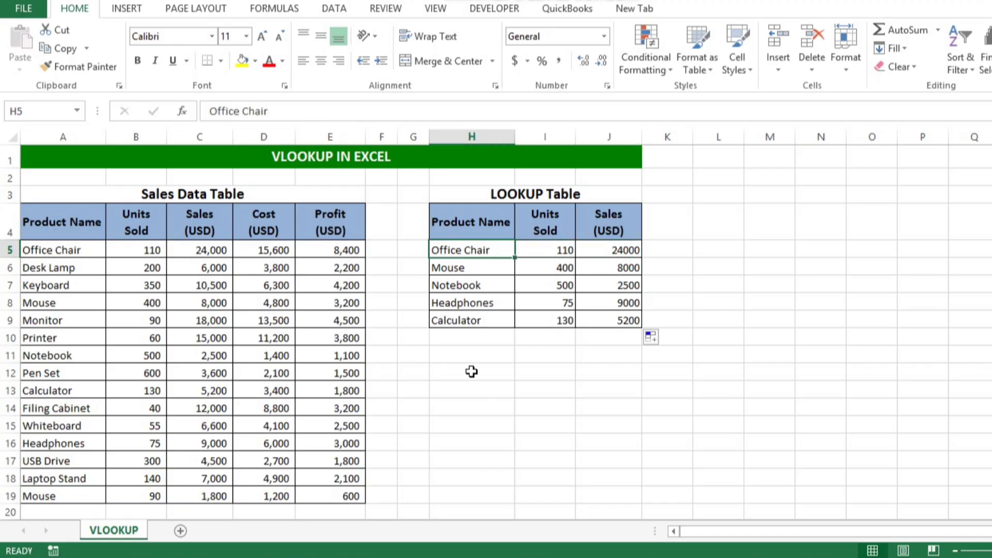
key(shift+Down)
key(shift+Down)
key(shift+Down)
key(shift+Down)
key(shift+Down)
key(shift+Down)
key(shift+Down)
key(shift+Down)
key(shift+Down)
key(shift+Down)
key(shift+Down)
key(shift+Down)
key(shift+Down)
key(shift+Down)
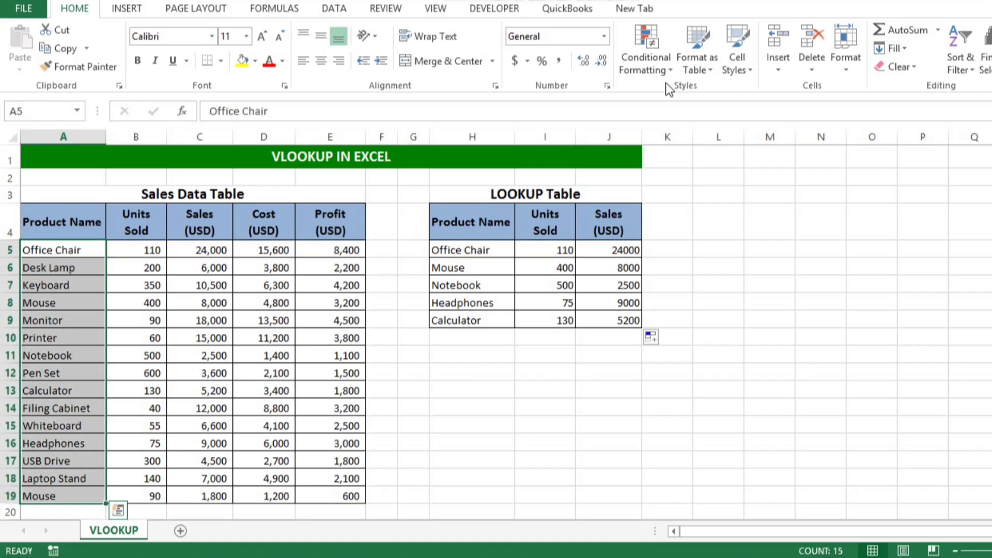
click(668, 69)
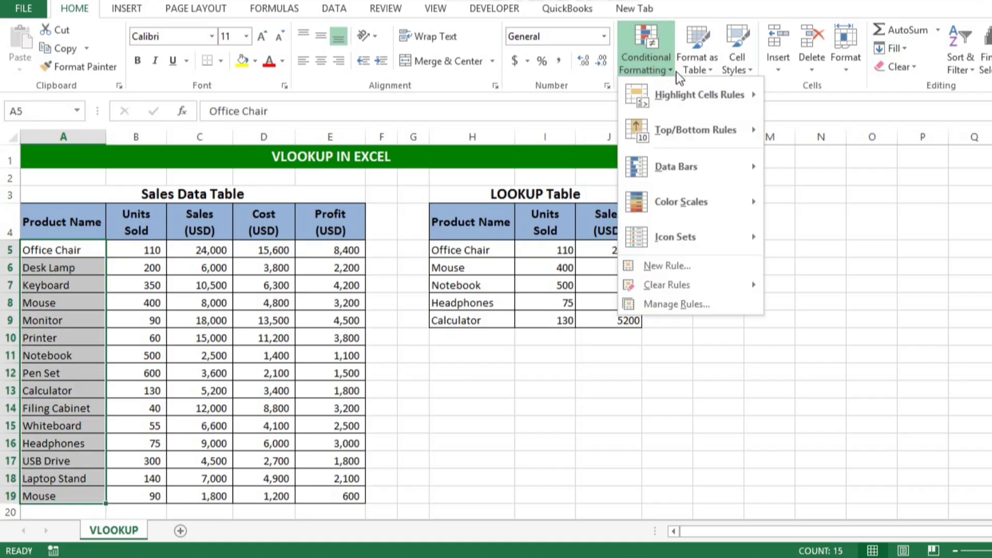
mouse_move(689, 94)
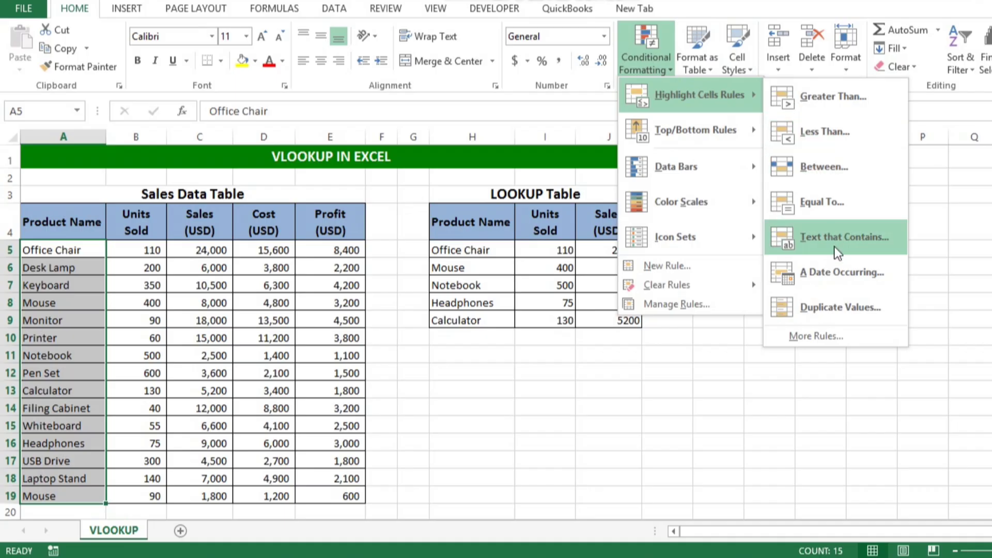
click(833, 306)
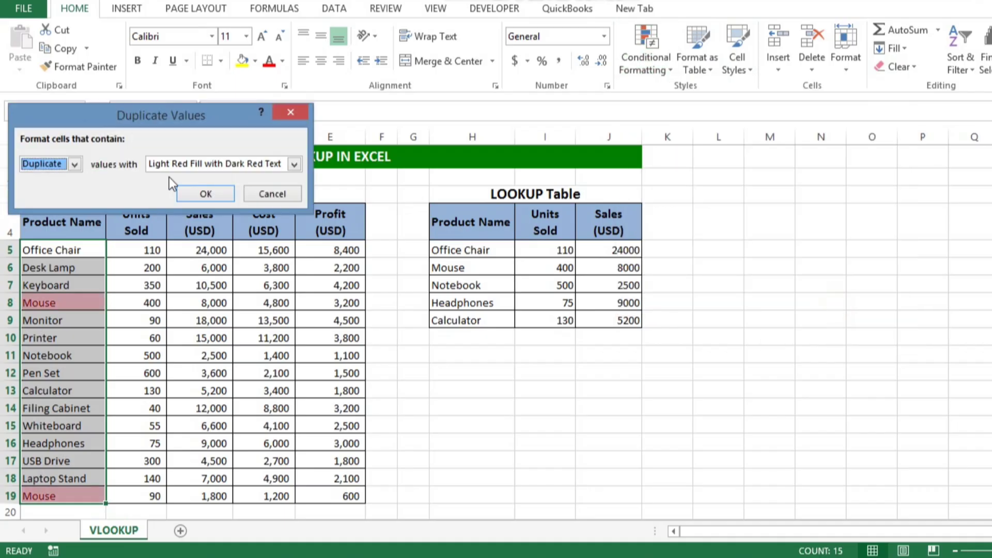
click(206, 194)
click(456, 410)
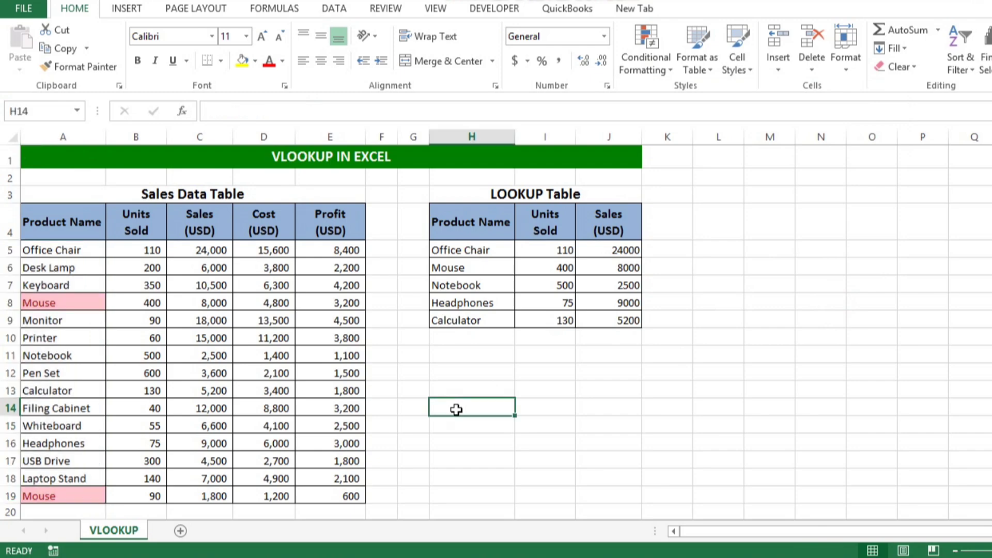
- Compare the Units Sold values of both Mouse entries in B8 and B19 with the Mouse lookup result in I6
key(Left)
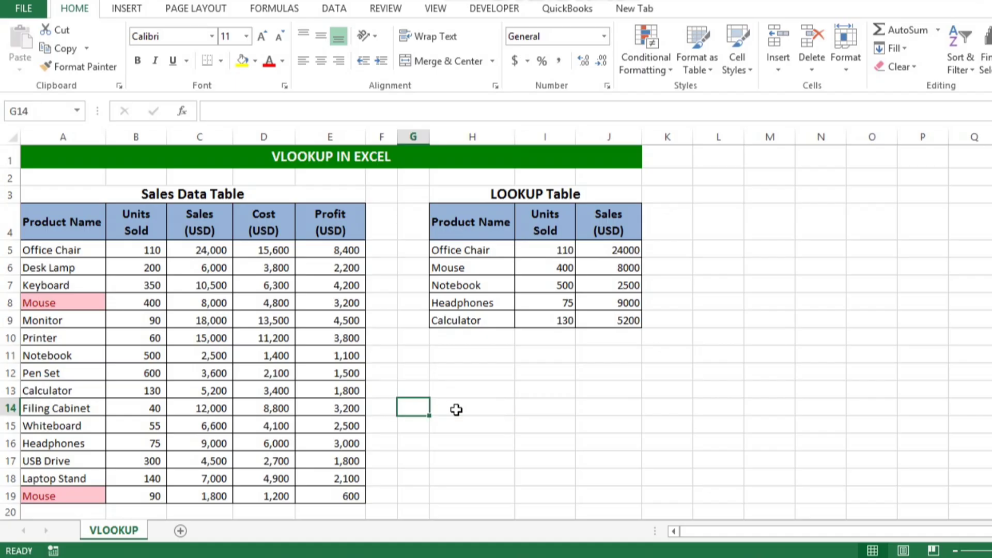
key(Left)
key(Up)
key(Left)
key(Left)
key(Left)
key(Left)
key(Up)
key(Up)
key(Up)
key(Up)
key(Up)
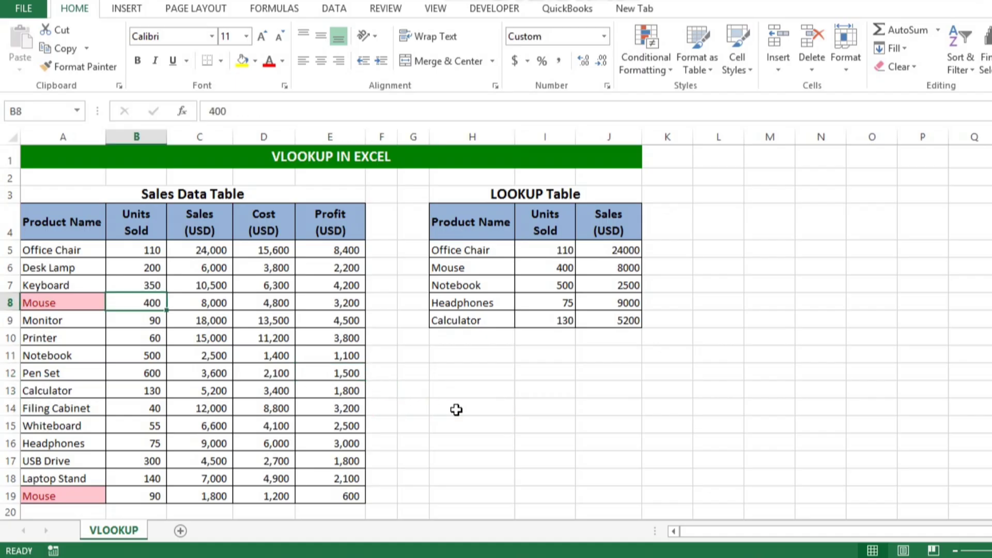
key(Down)
key(Down)
key(Down)
key(Down)
key(Down)
key(Down)
key(Down)
key(Down)
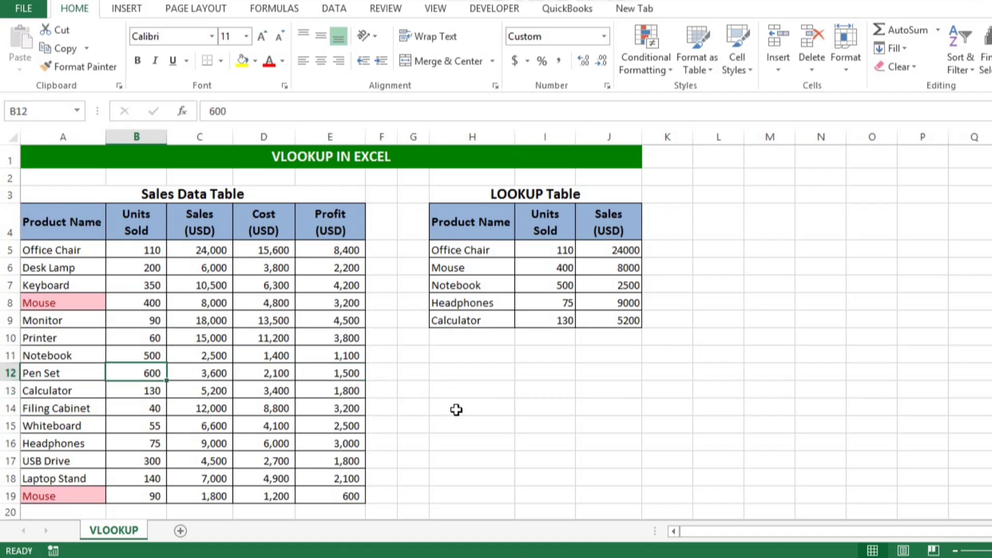
key(Down)
key(Down)
key(Down)
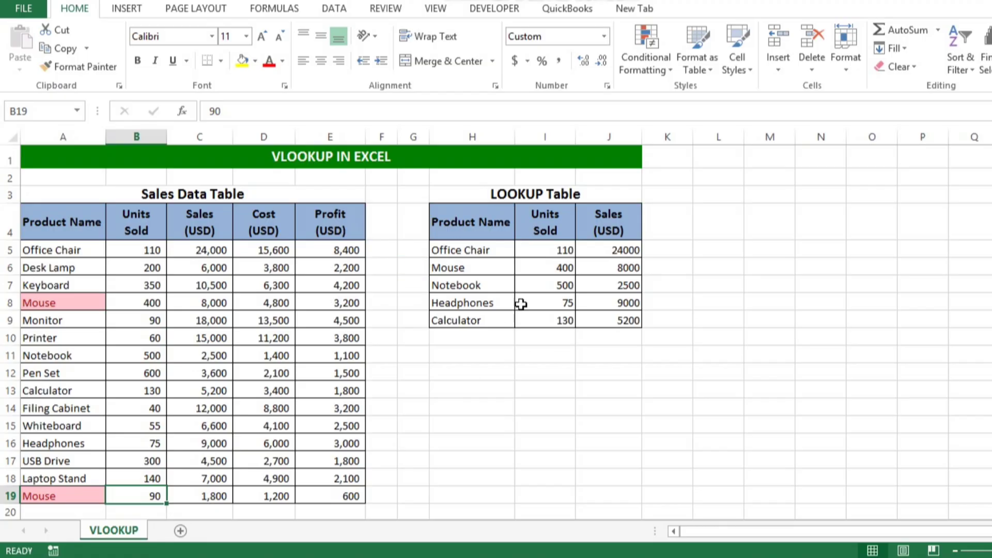
click(543, 268)
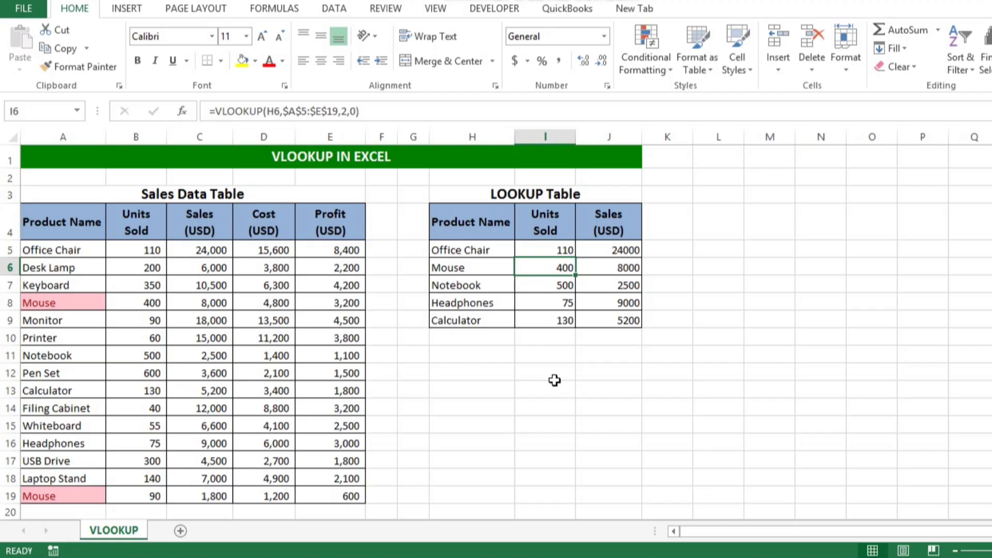
- Set the Office Chair's Units Sold value in B5 of the Sales Data Table to 200
key(Left)
key(Left)
key(Up)
key(Left)
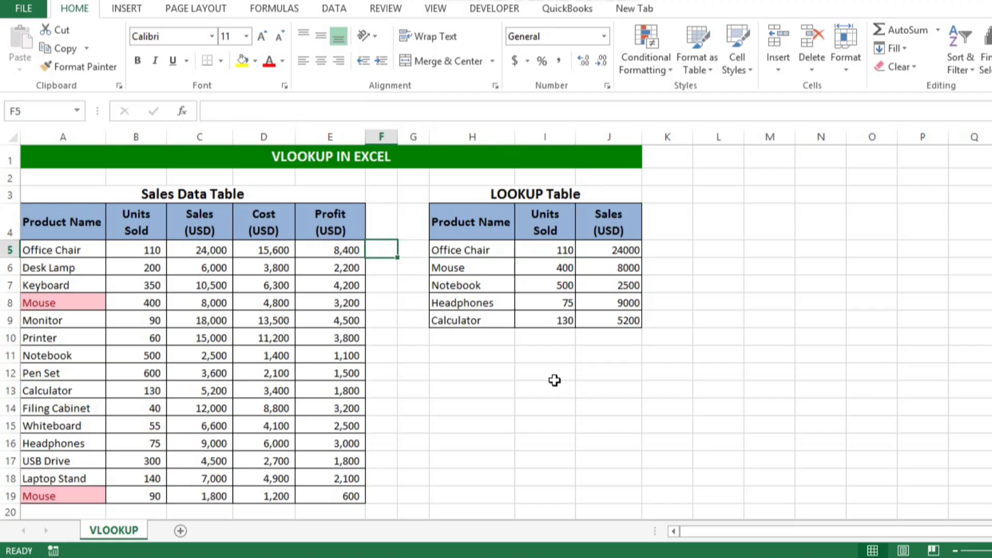
key(Left)
key(Left)
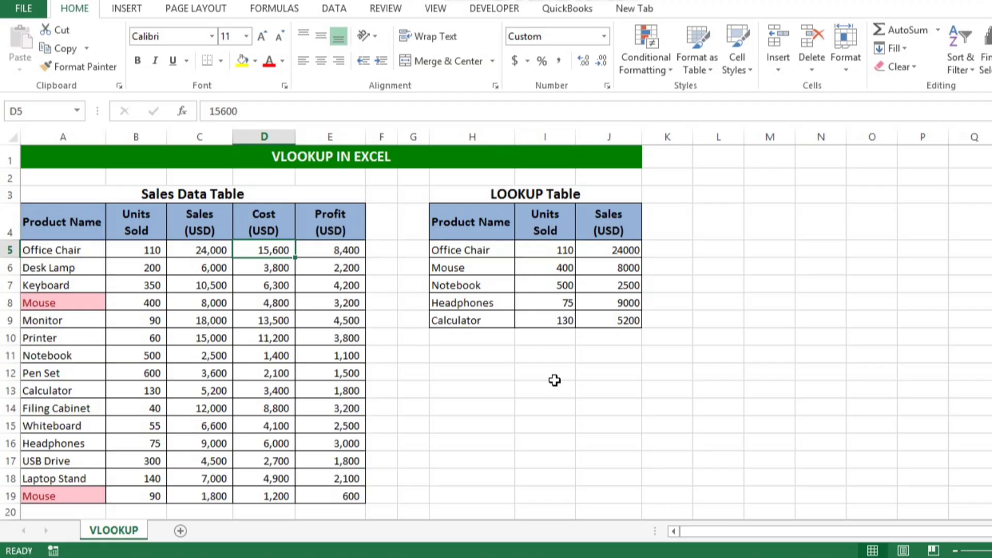
key(Left)
key(Left)
text(200)
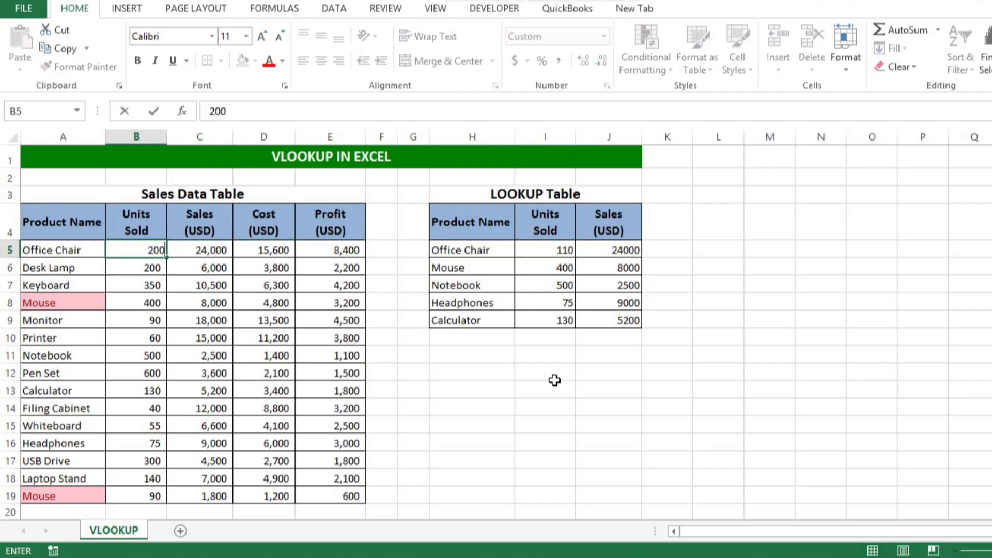
key(Return)
- Check the Office Chair lookup result in I5 against its edited Units Sold value
key(Right)
key(Right)
key(Right)
key(Right)
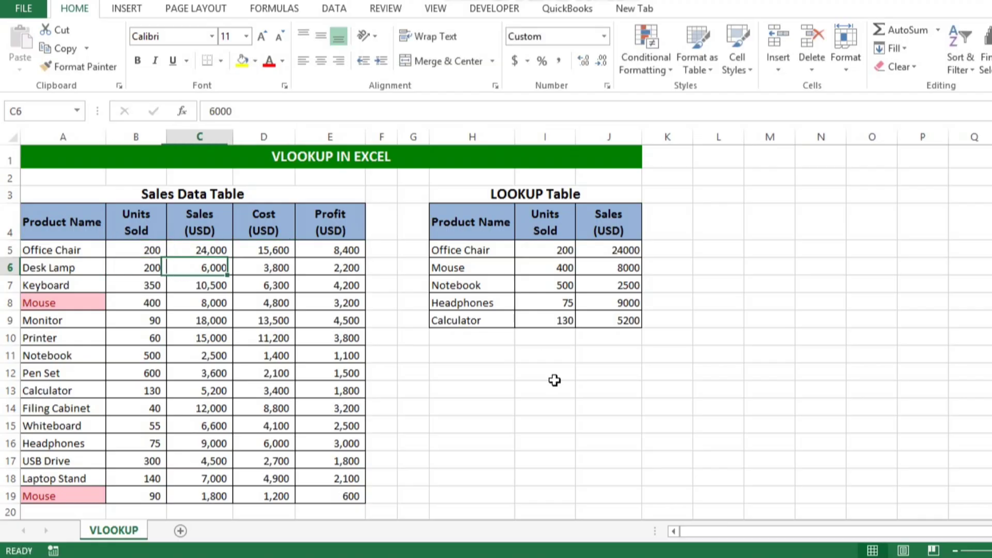
key(Right)
key(Right)
key(Up)
key(Right)
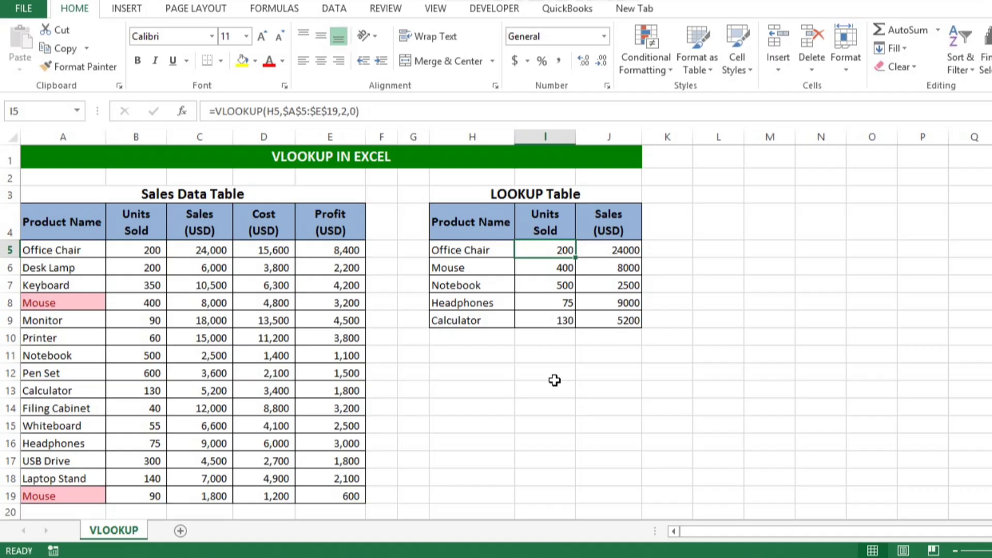
- Set the Office Chair's Sales (USD) value in C5 of the Sales Data Table to 30000
key(Left)
key(Left)
key(Left)
key(Left)
key(Left)
key(Left)
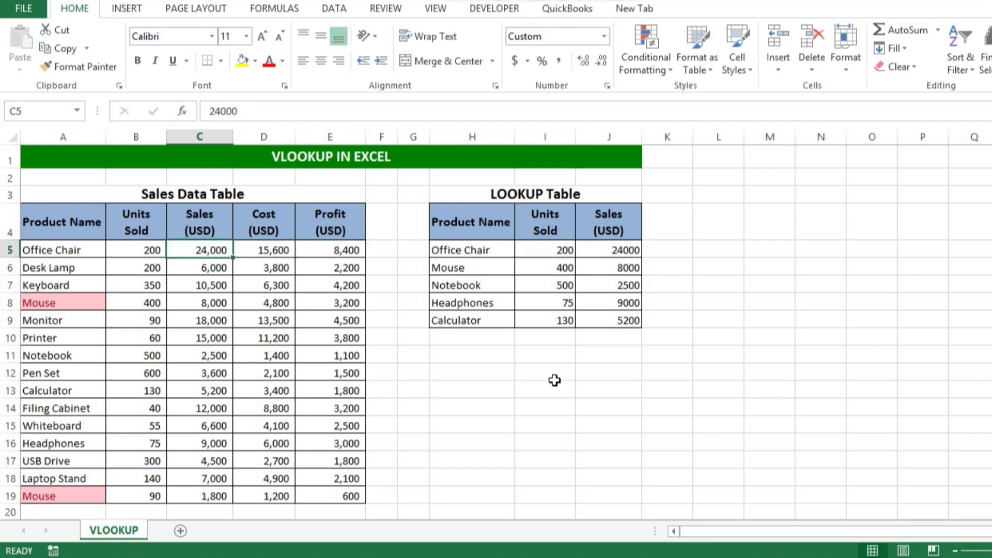
key(F2)
text(30000)
key(Return)
key(Right)
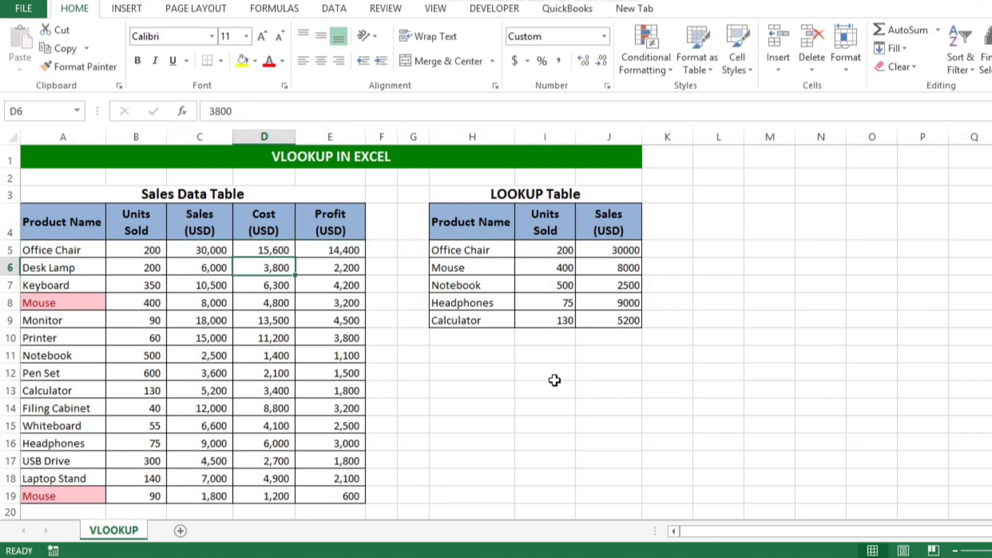
- Check the Office Chair's Sales (USD) lookup result in J5 against its edited source value
key(Up)
key(Right)
key(Right)
key(Right)
key(Right)
key(Right)
key(Right)
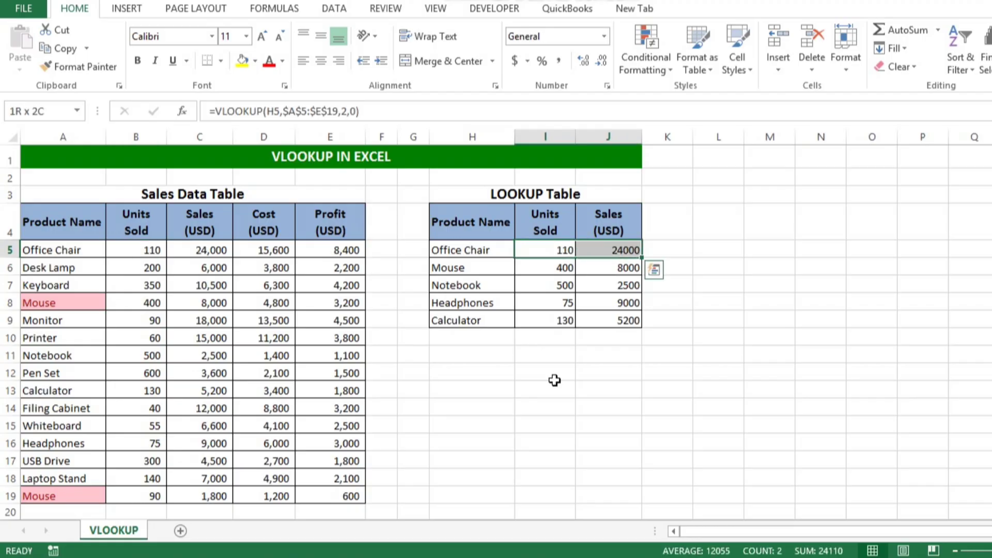
- Replace the VLOOKUP formulas in I5:J9 of the LOOKUP Table with their values by copying and pasting values only in place
key(shift+Down)
key(shift+Down)
key(shift+Down)
key(shift+Down)
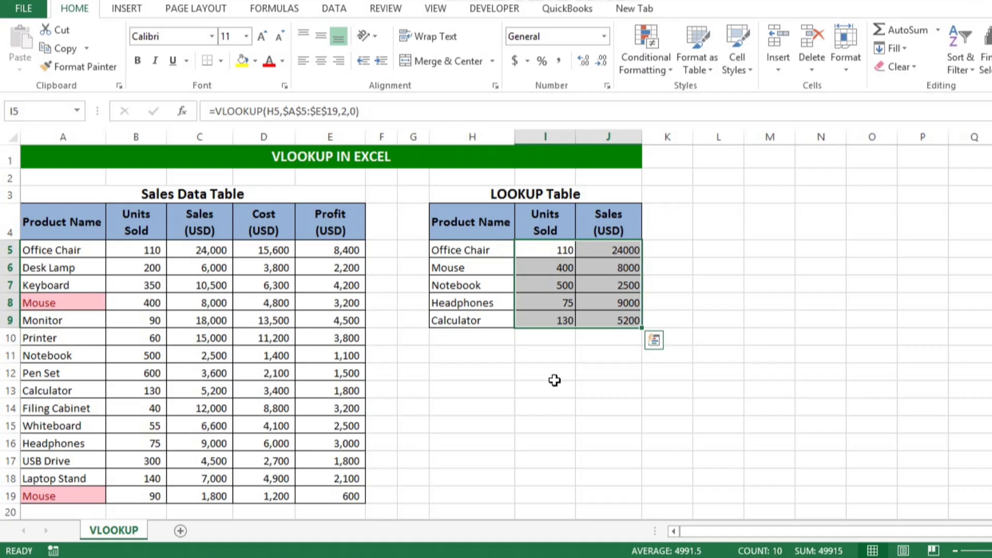
key(ctrl+c)
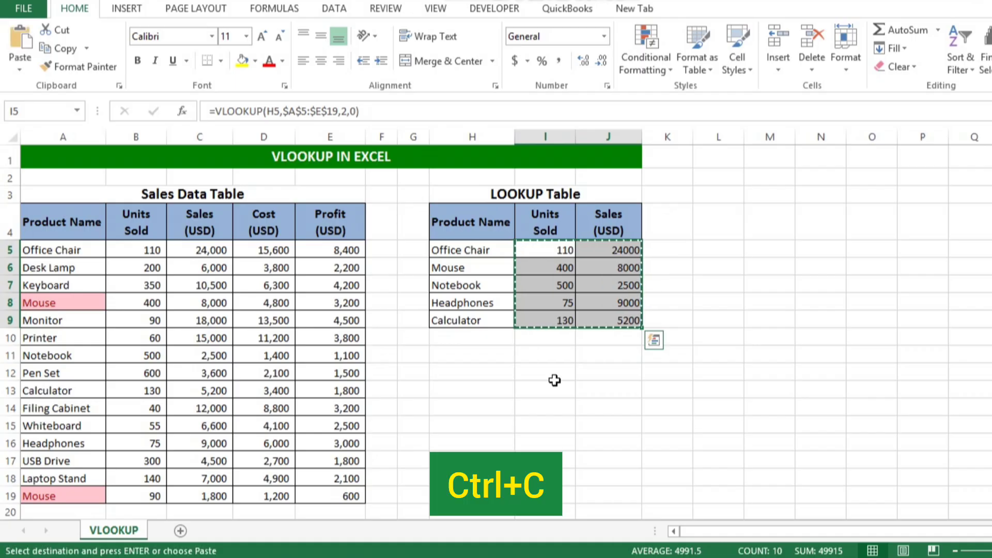
right_click(564, 253)
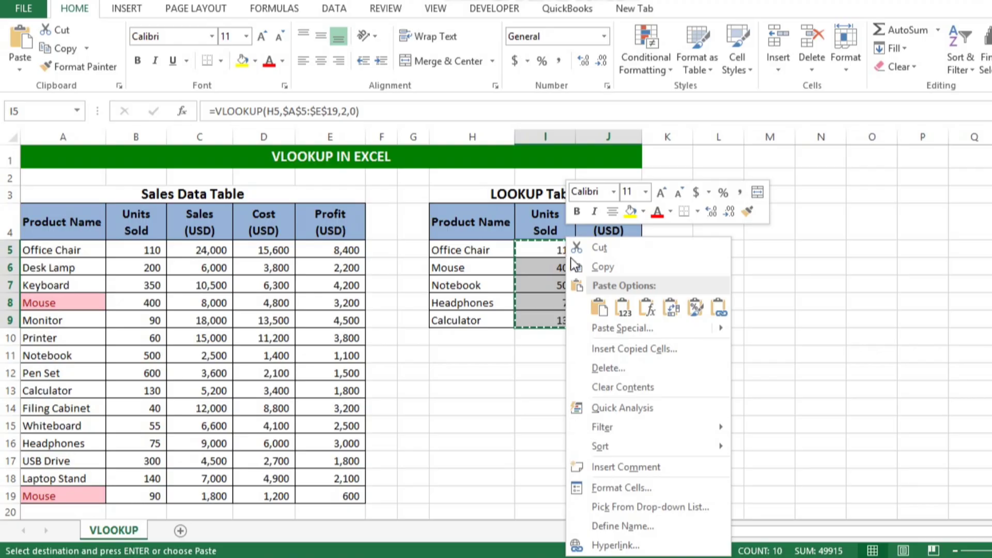
click(621, 309)
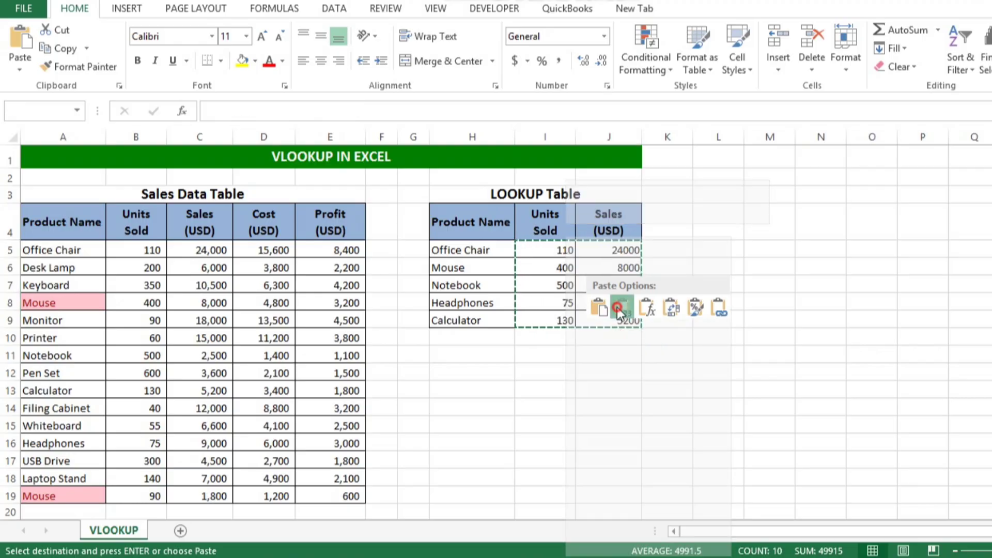
key(Return)
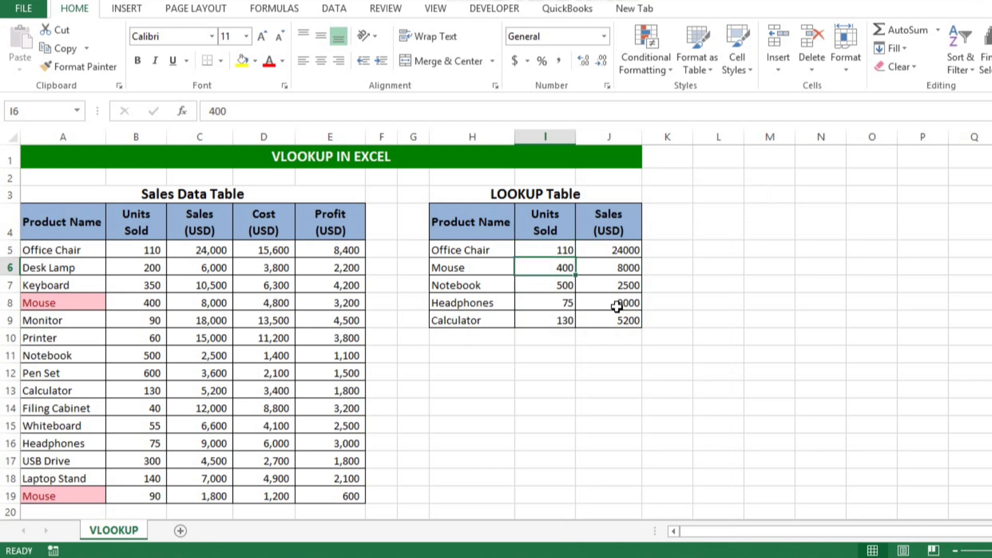
- Inspect the contents of the LOOKUP Table's Units Sold and Sales (USD) cells for remaining formulas
key(Down)
key(Down)
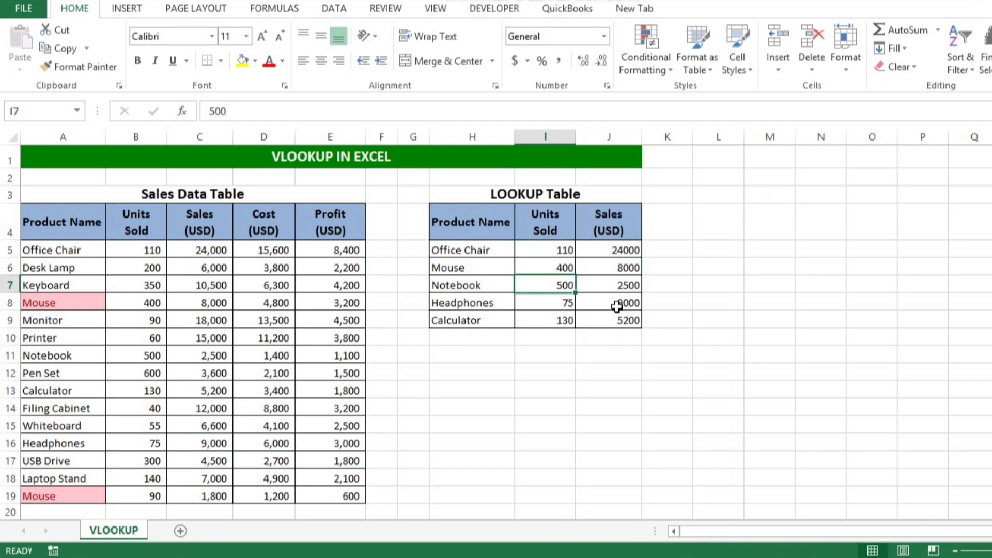
key(Up)
key(Up)
key(Right)
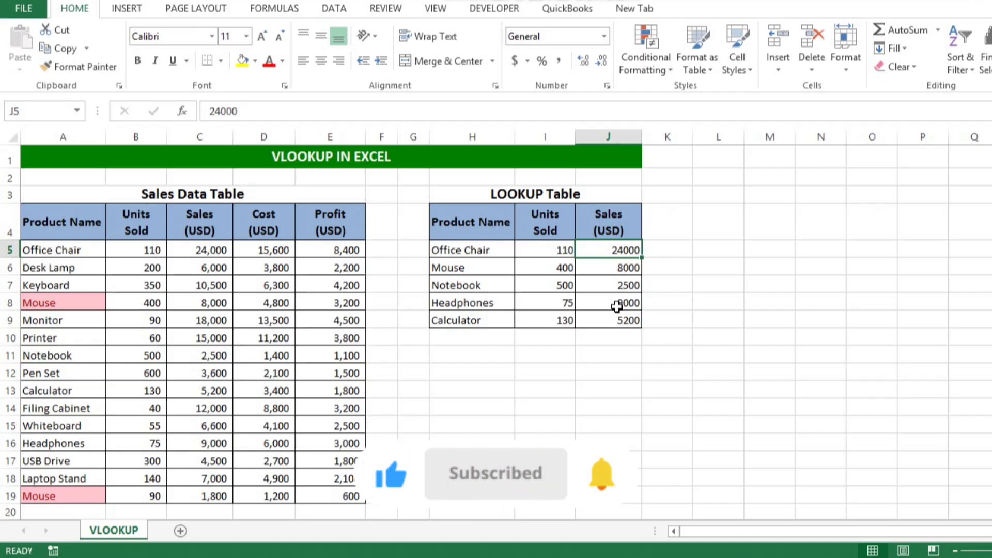
key(Left)
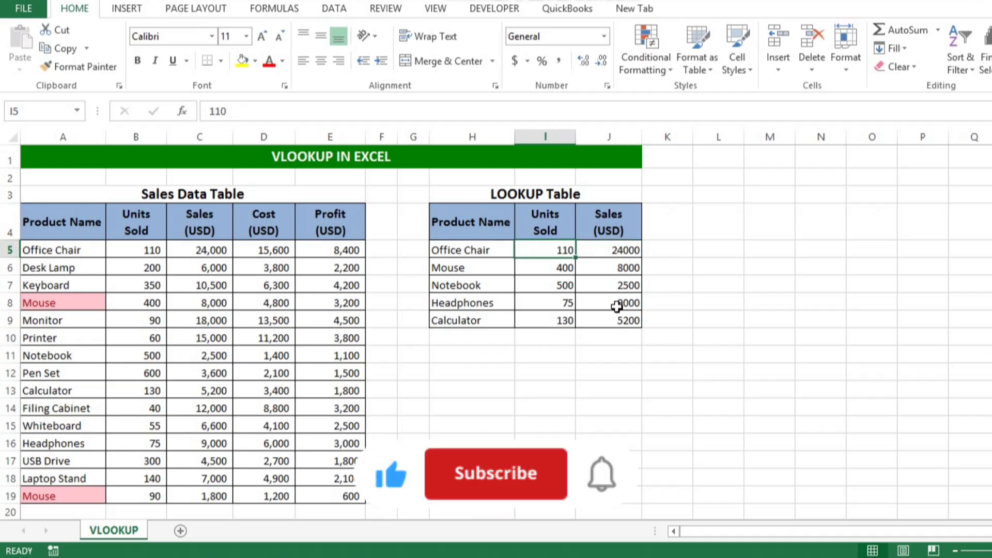